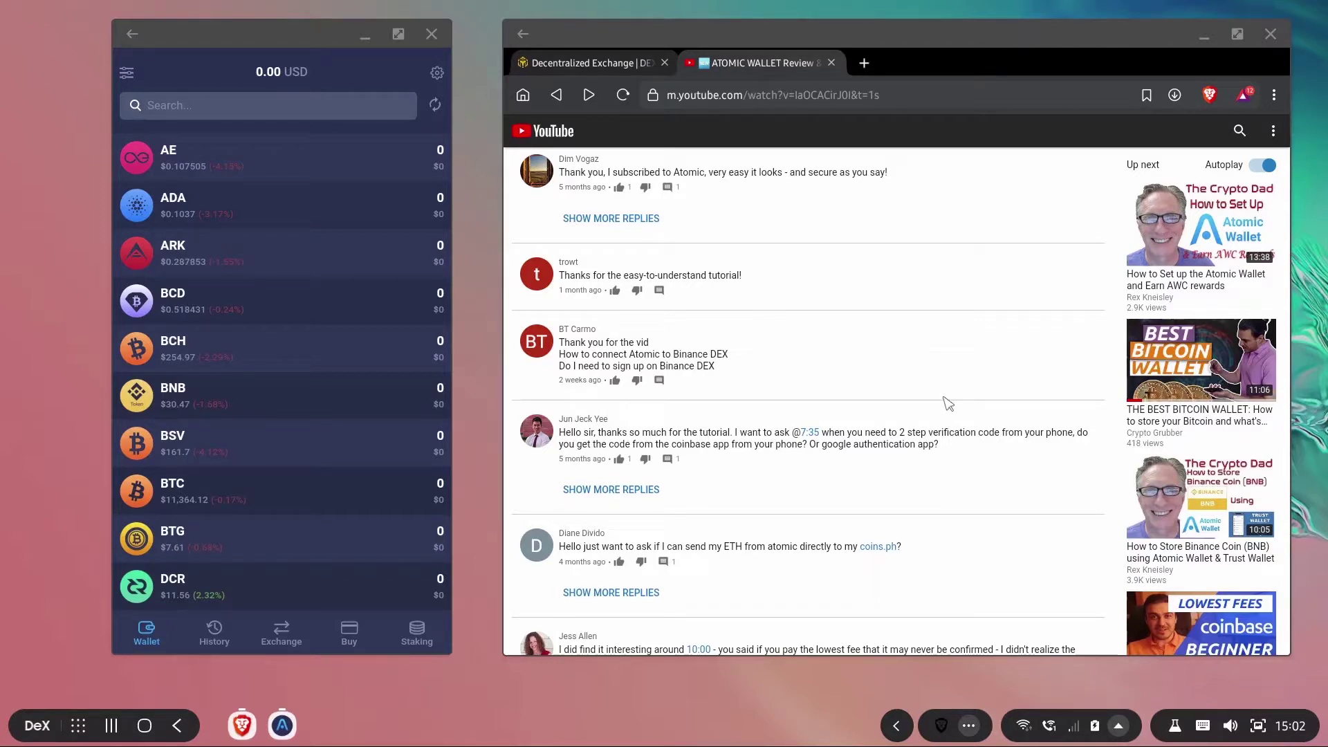
Step: Show the Binance Chain page and open Atomic Wallet's Wallet Connect scanner with camera access allowed
click(584, 70)
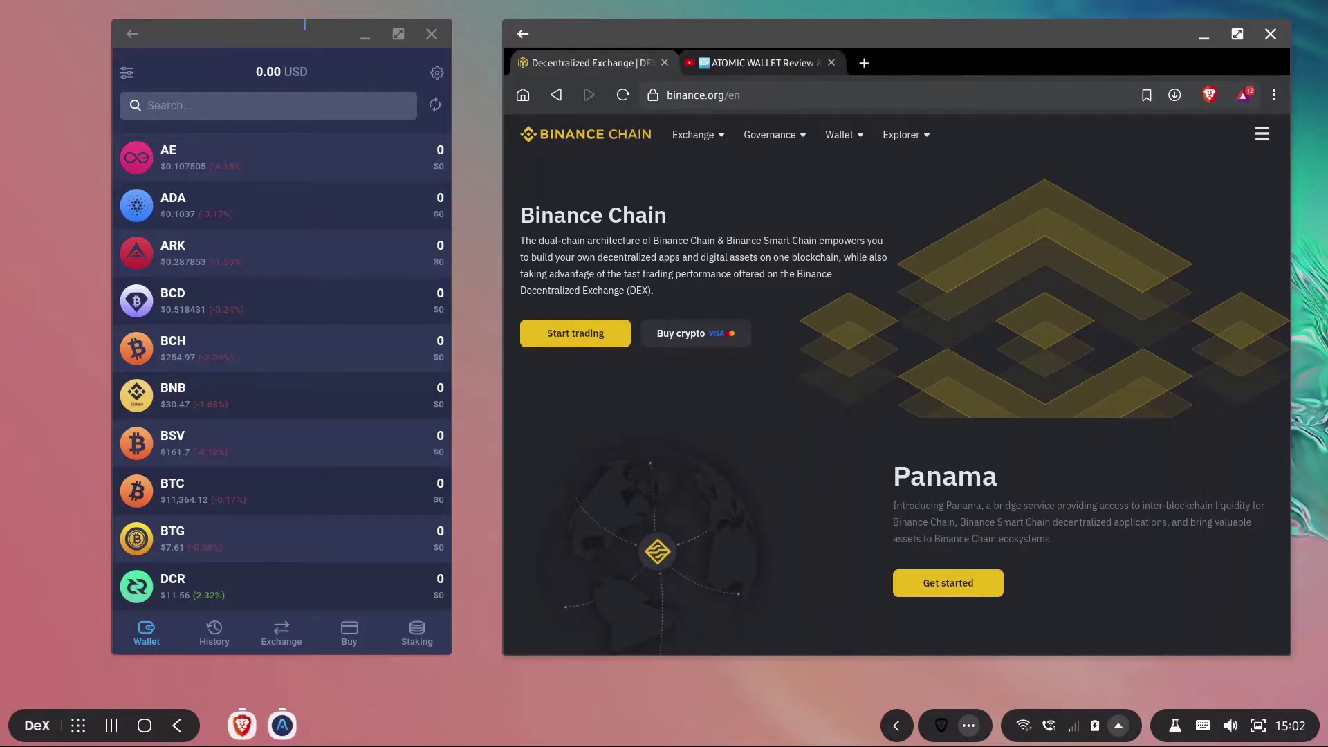
click(438, 73)
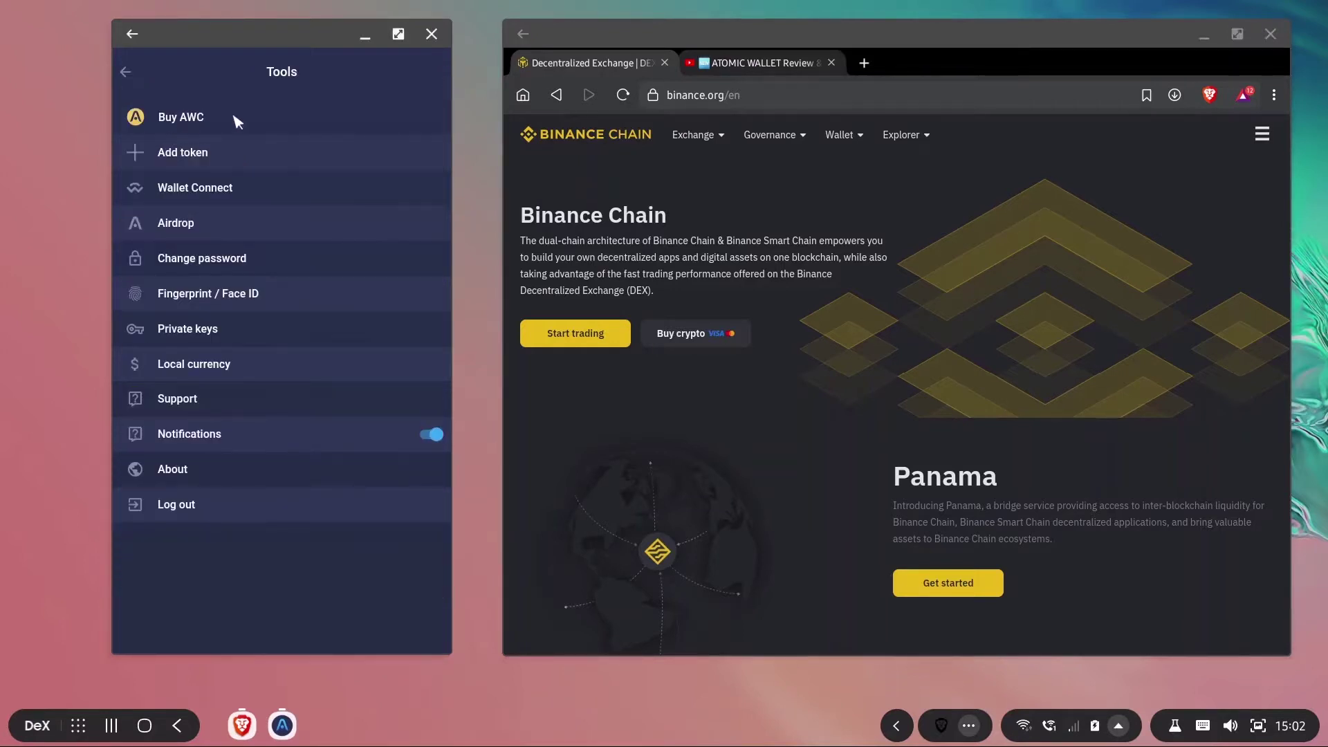
click(197, 193)
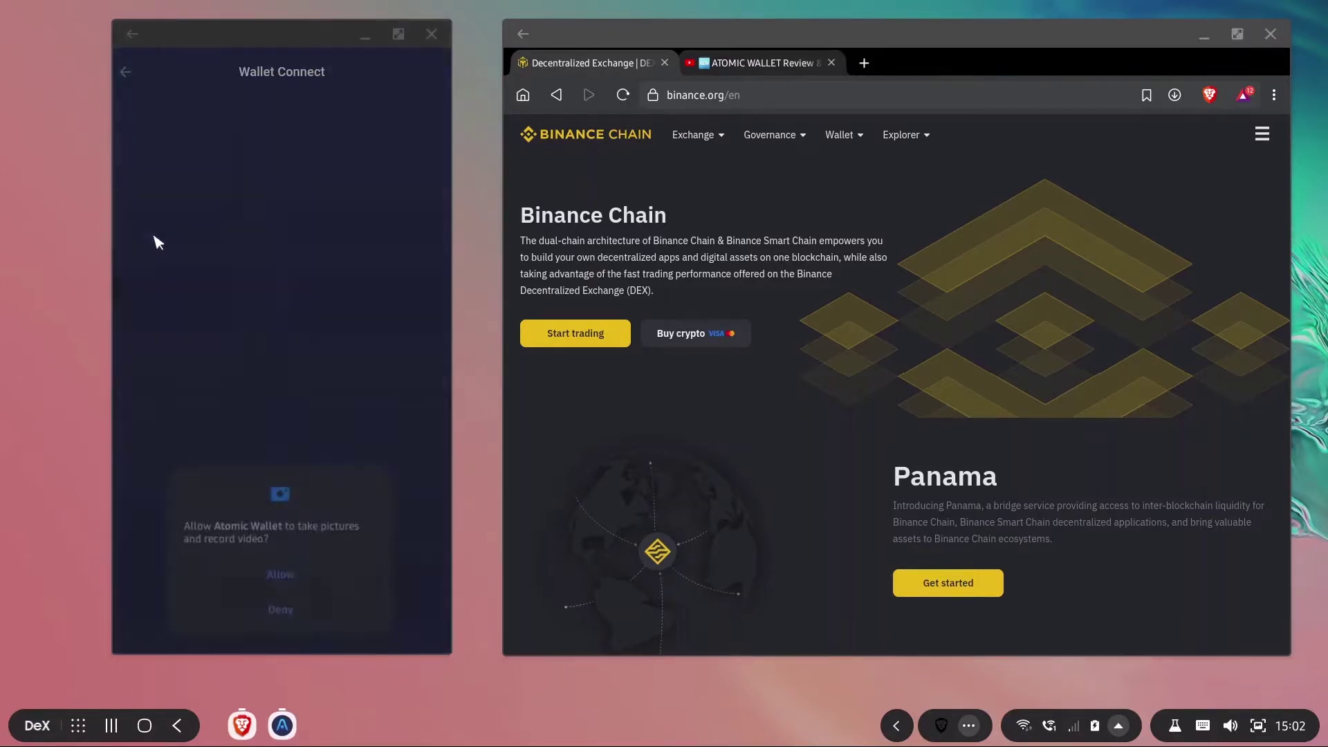
click(282, 581)
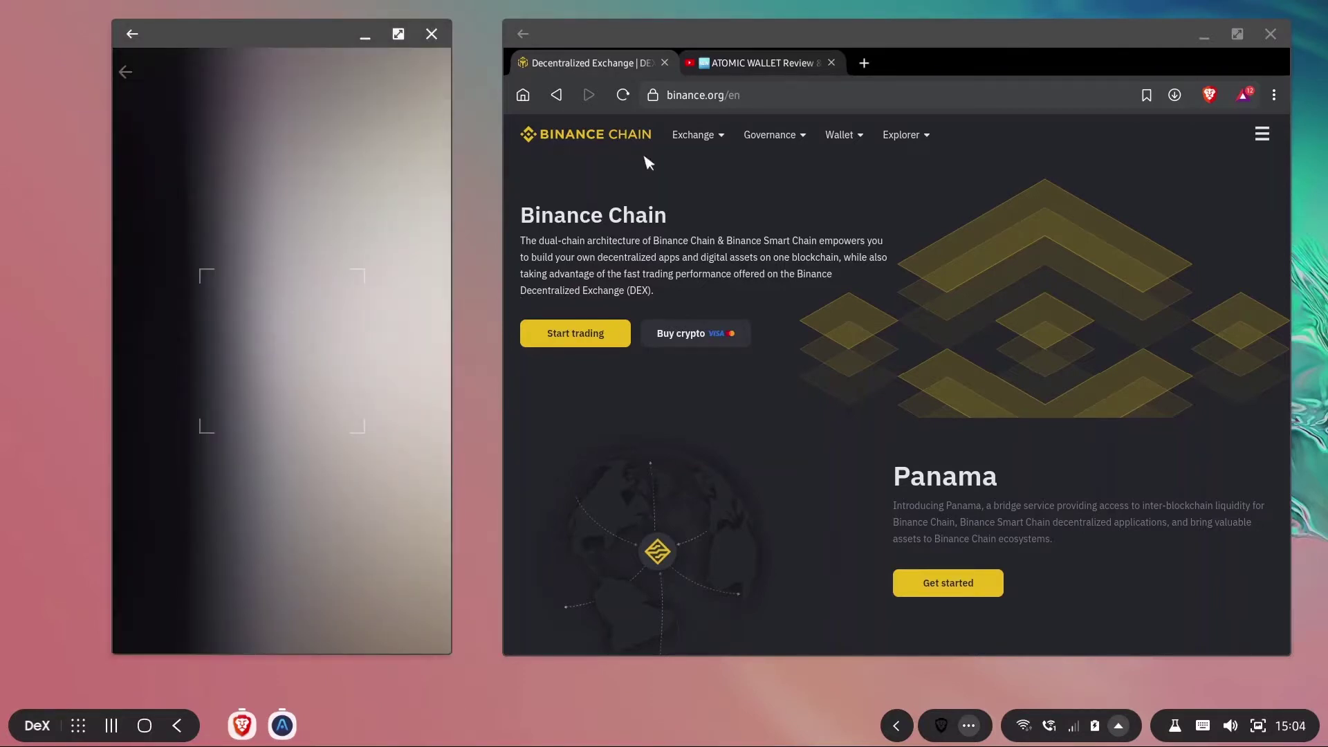
Step: Start trading on Binance DEX, unlock via the Mobile Wallet QR code, and approve the binance.org session
click(568, 336)
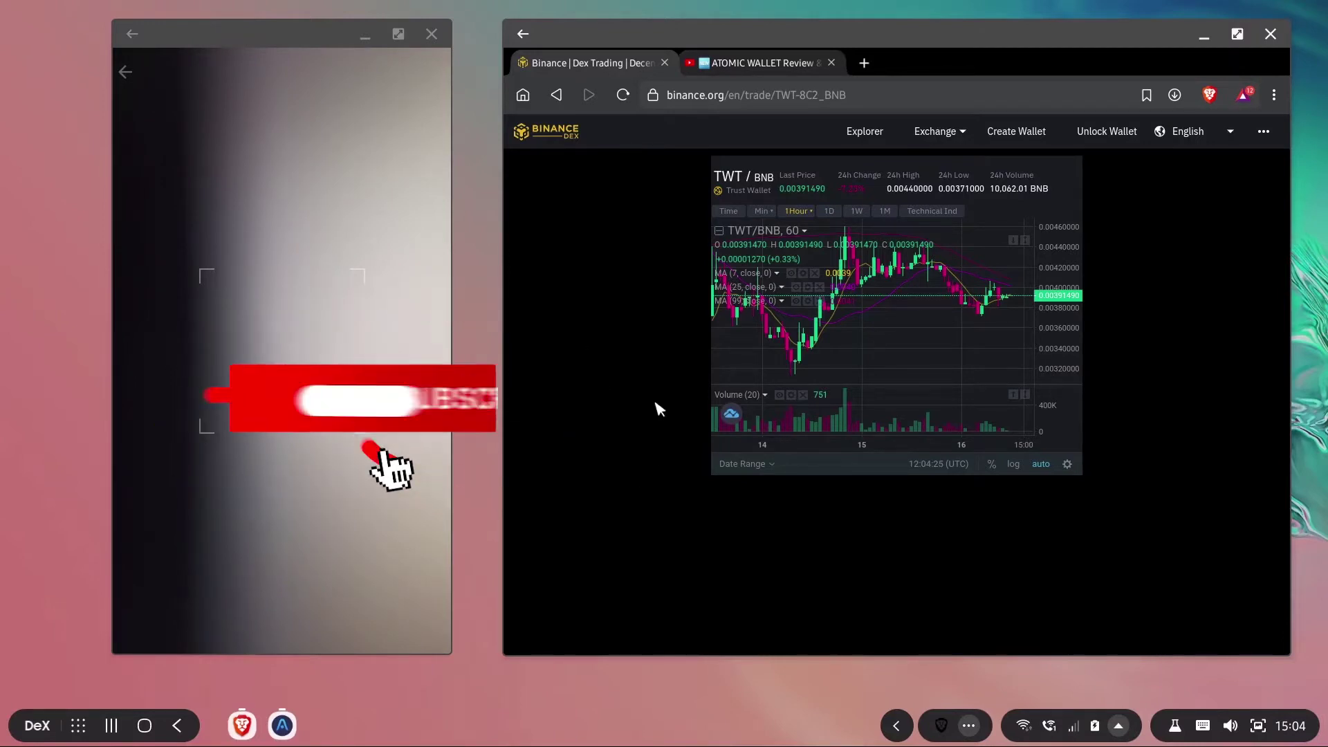
click(1105, 133)
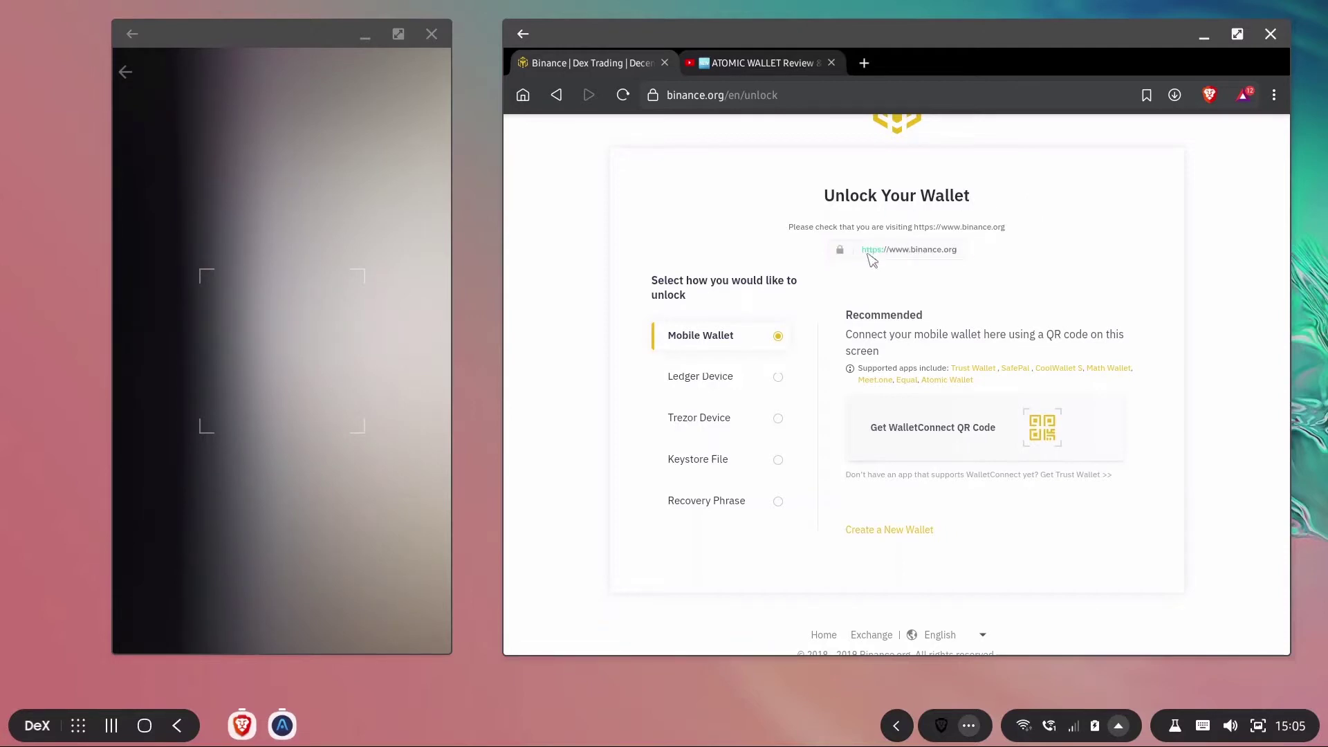
click(691, 95)
click(1079, 238)
click(928, 446)
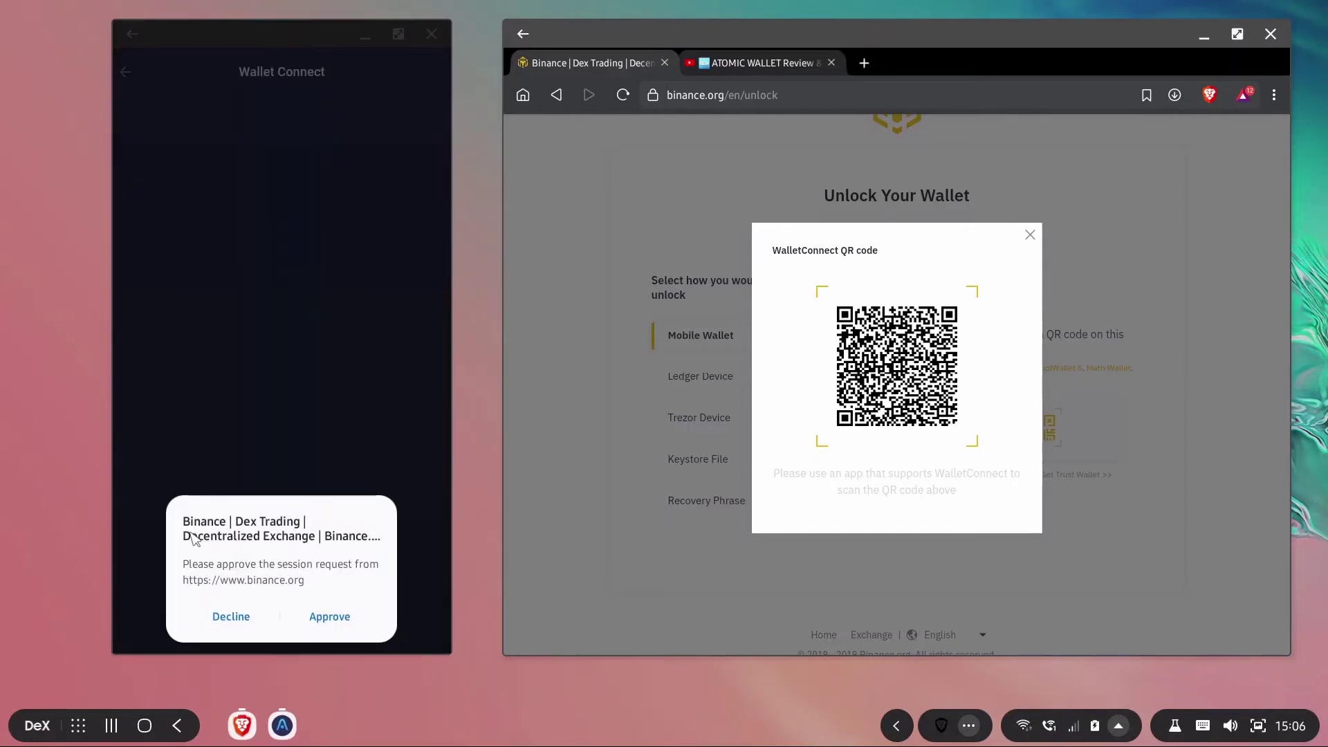
click(332, 617)
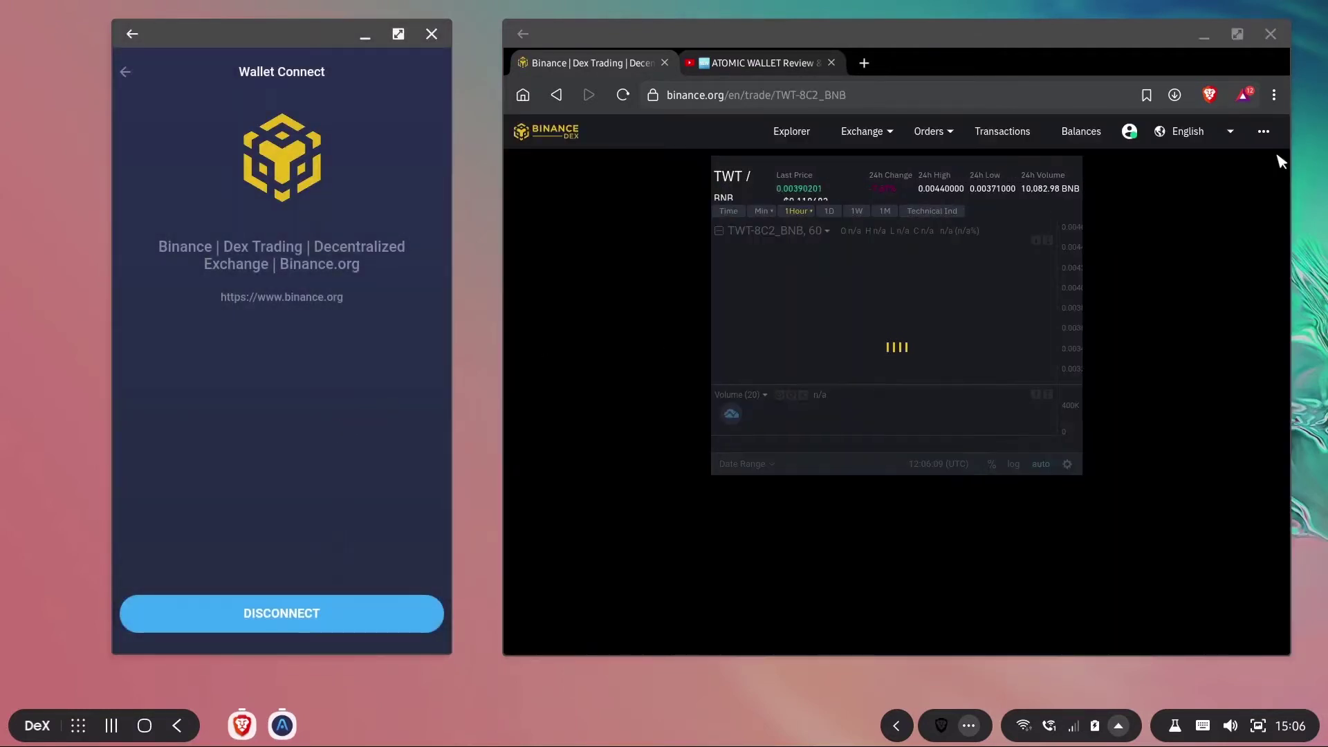
Step: Check the connected wallet's account details from the Binance DEX account icon
click(1132, 133)
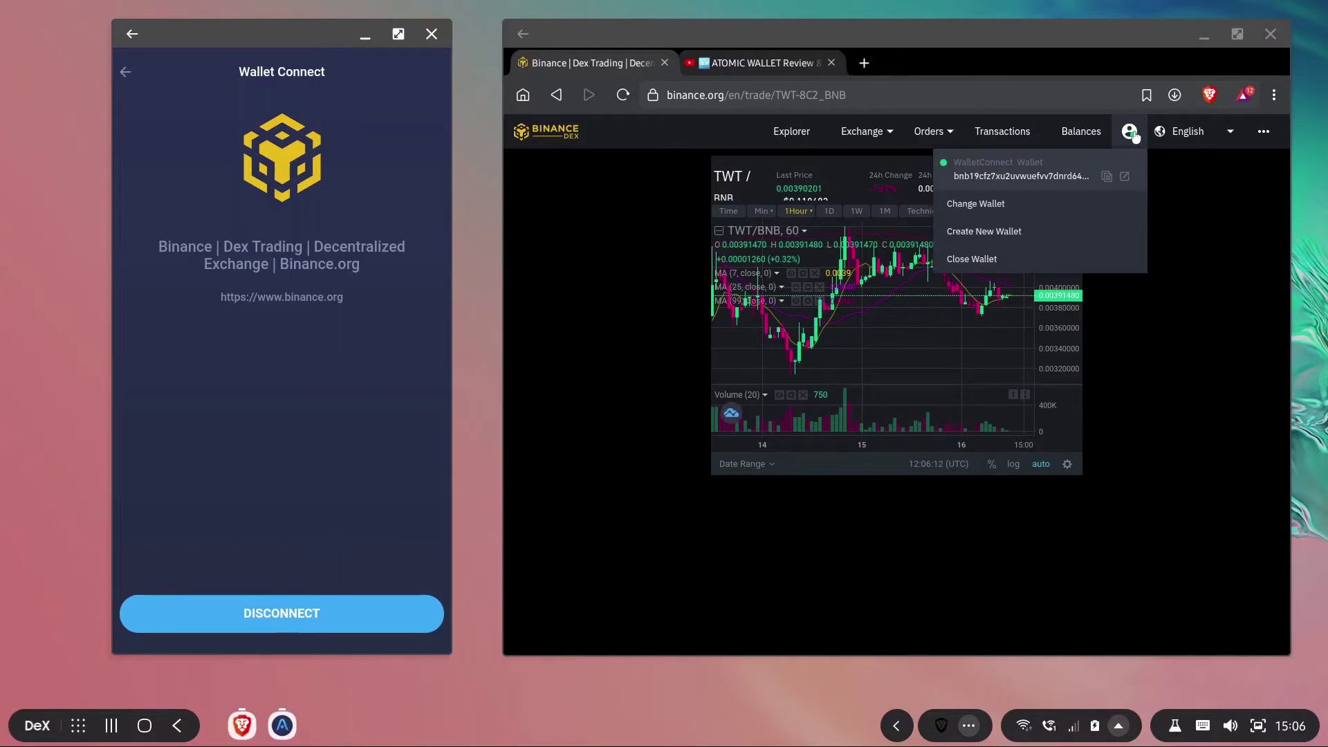
click(987, 178)
click(1129, 135)
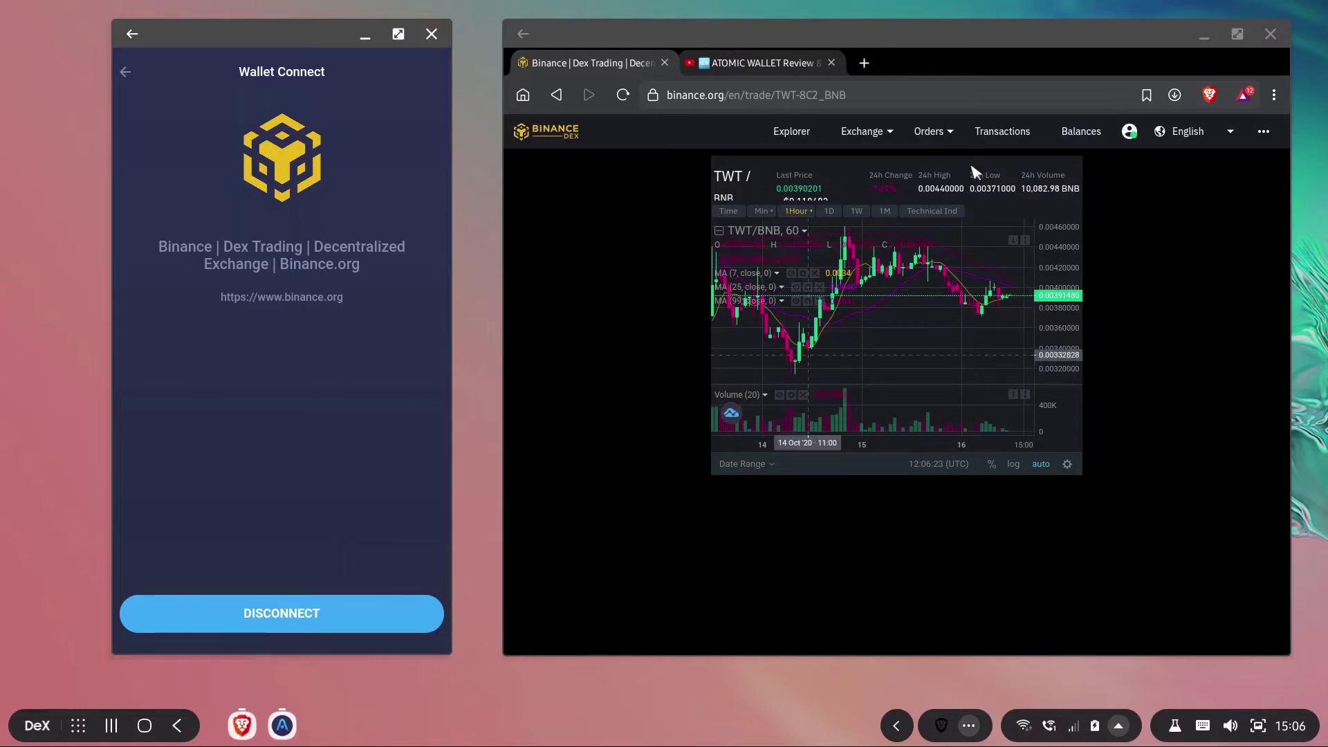
Step: Open Balances with Hide Zero Balance unchecked and scroll through every zero-balance asset
click(1079, 132)
click(667, 204)
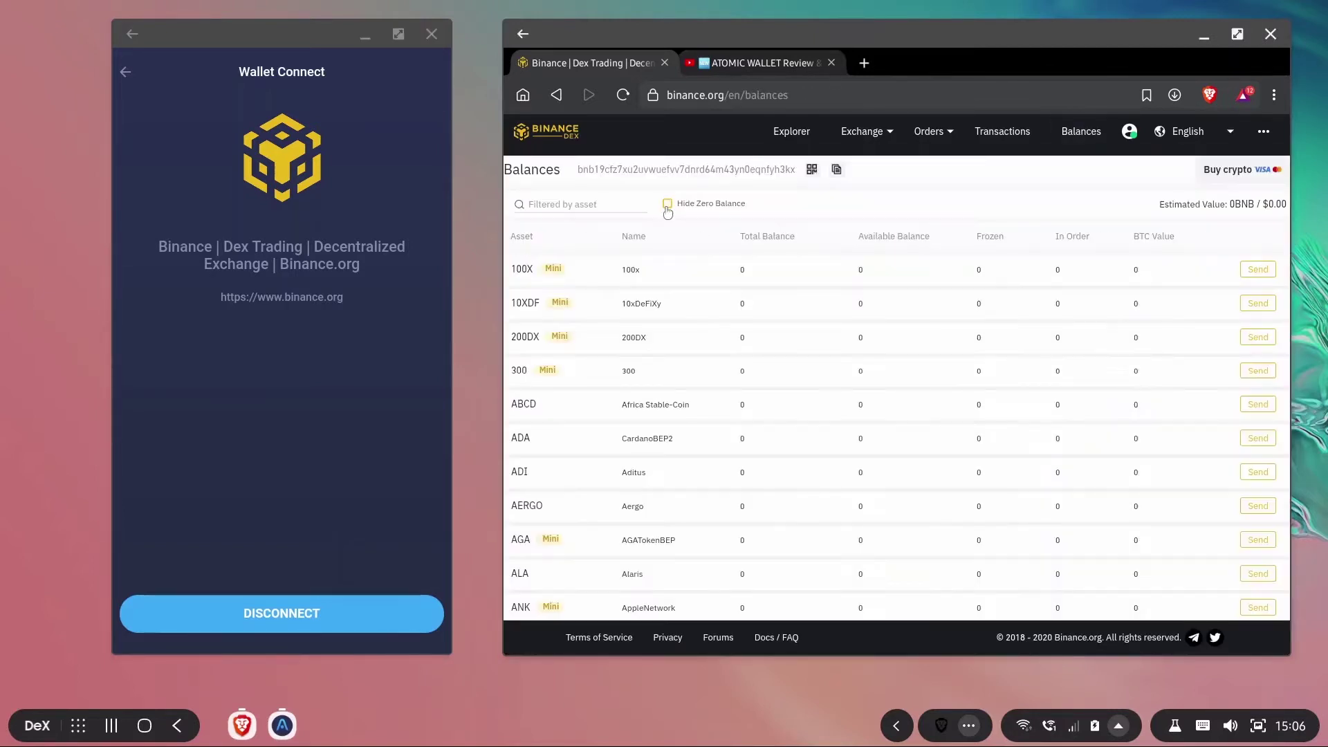
scroll(690, 346, down, 5)
scroll(693, 343, down, 10)
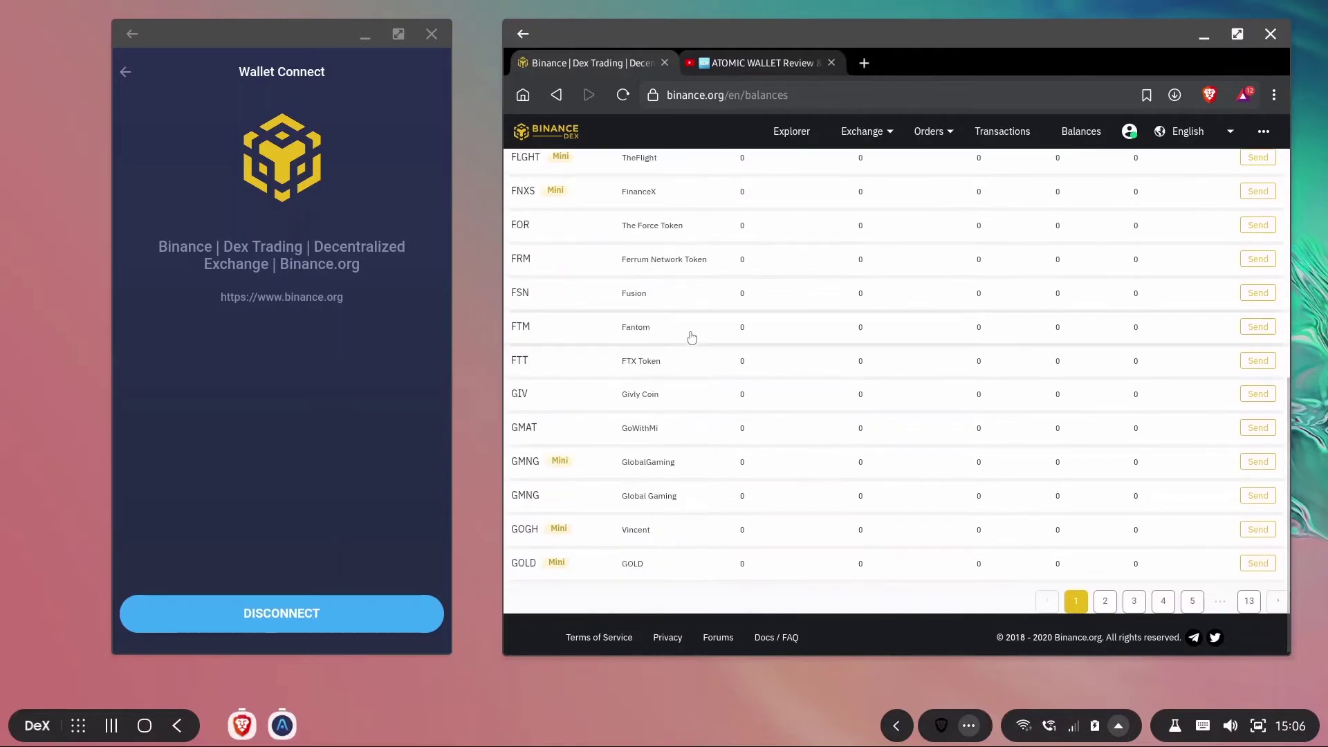
scroll(707, 351, up, 15)
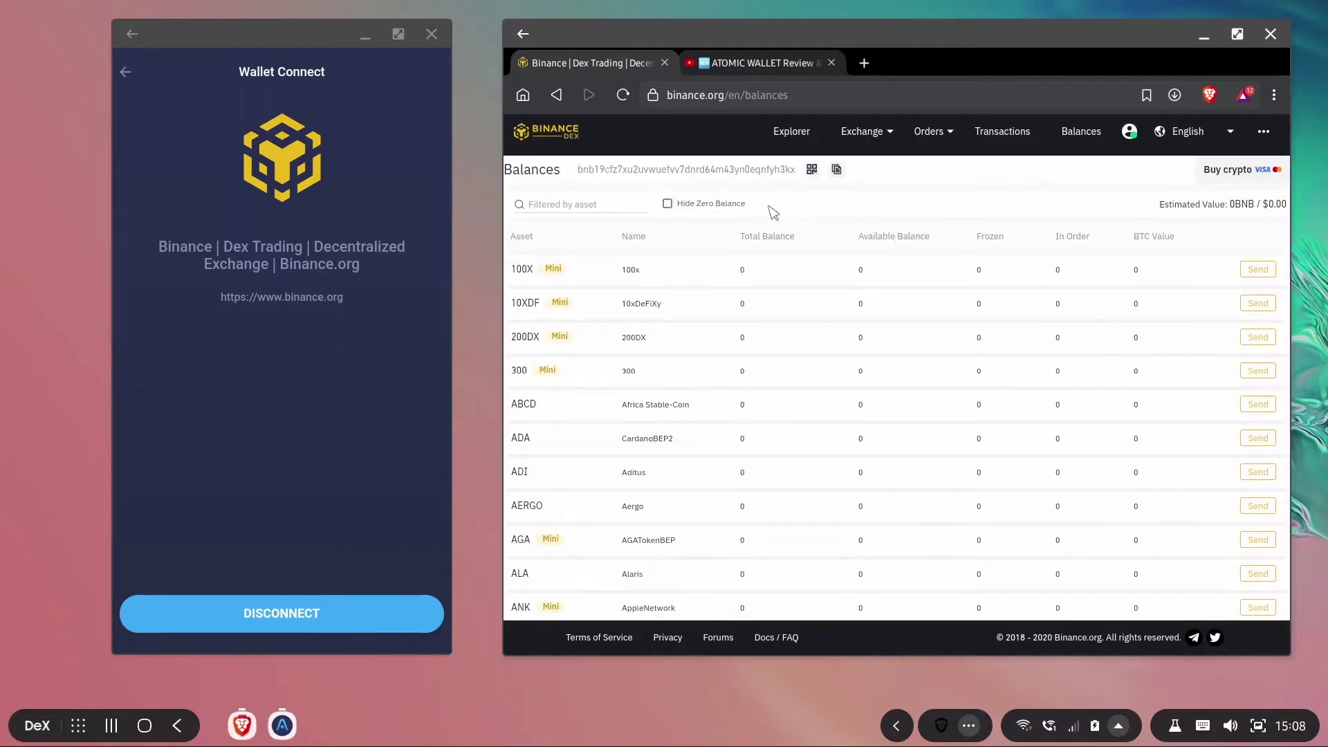
click(585, 202)
Step: End the existing Wallet Connect session with Binance DEX from Atomic Wallet's Tools
click(128, 73)
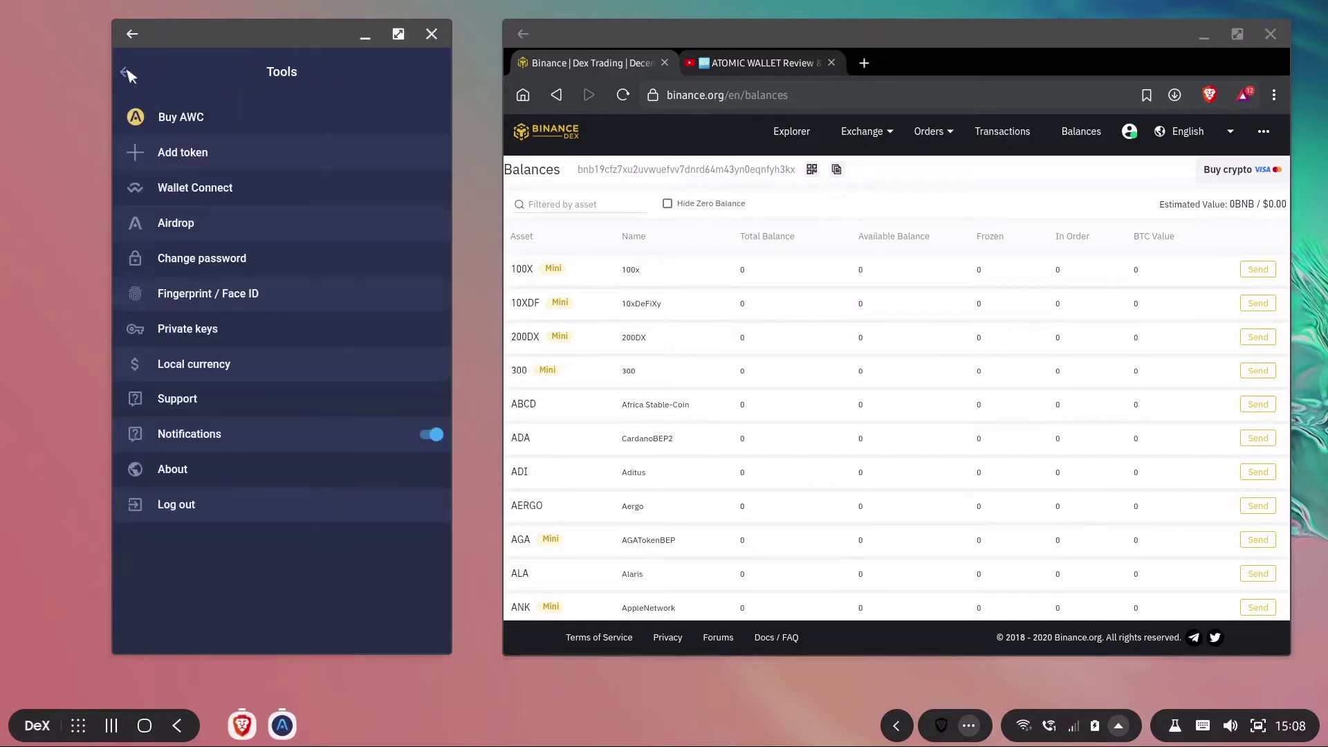
click(128, 73)
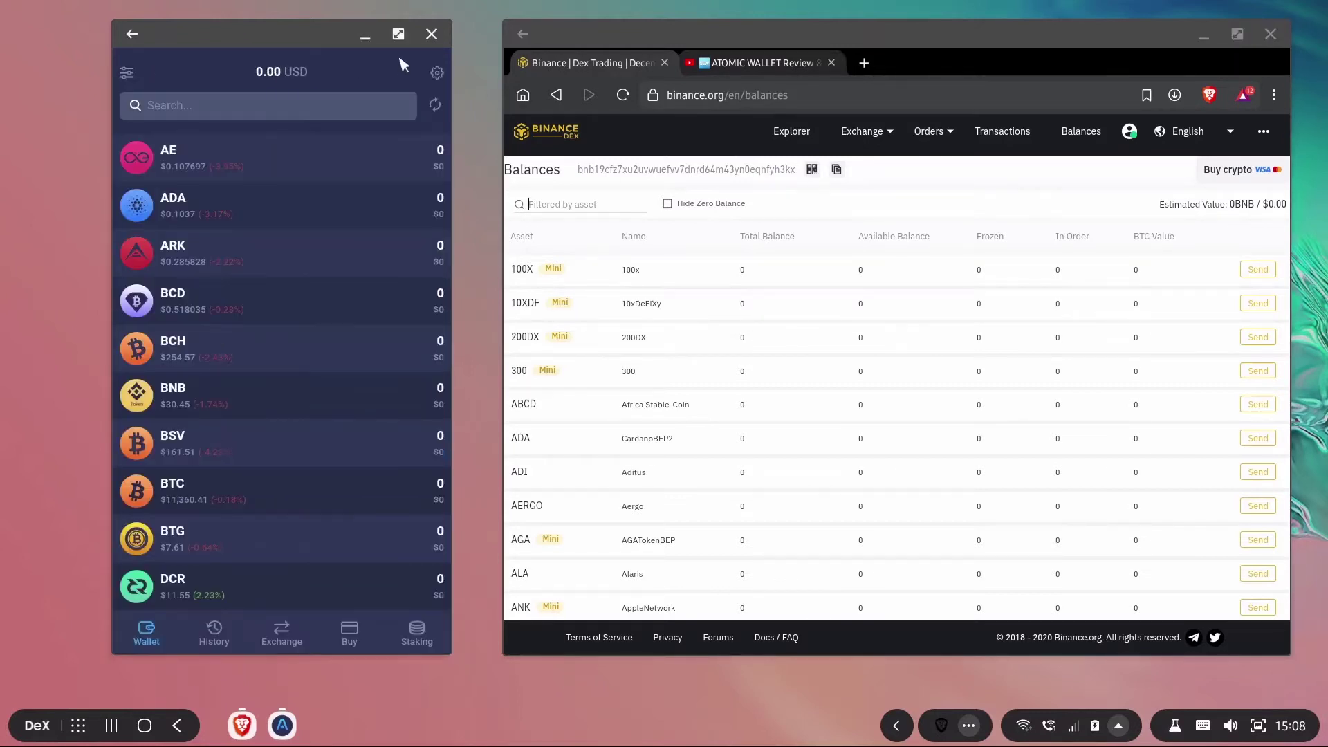
click(438, 75)
click(205, 189)
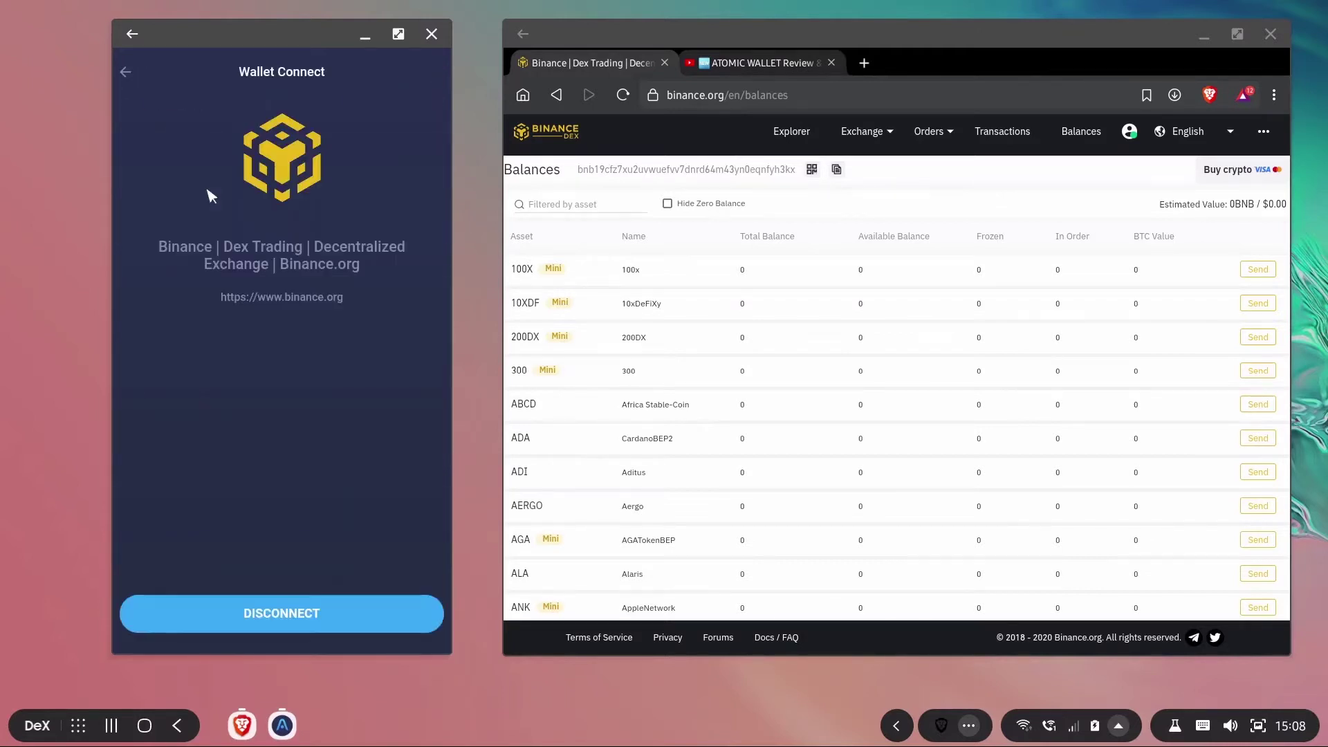
click(249, 623)
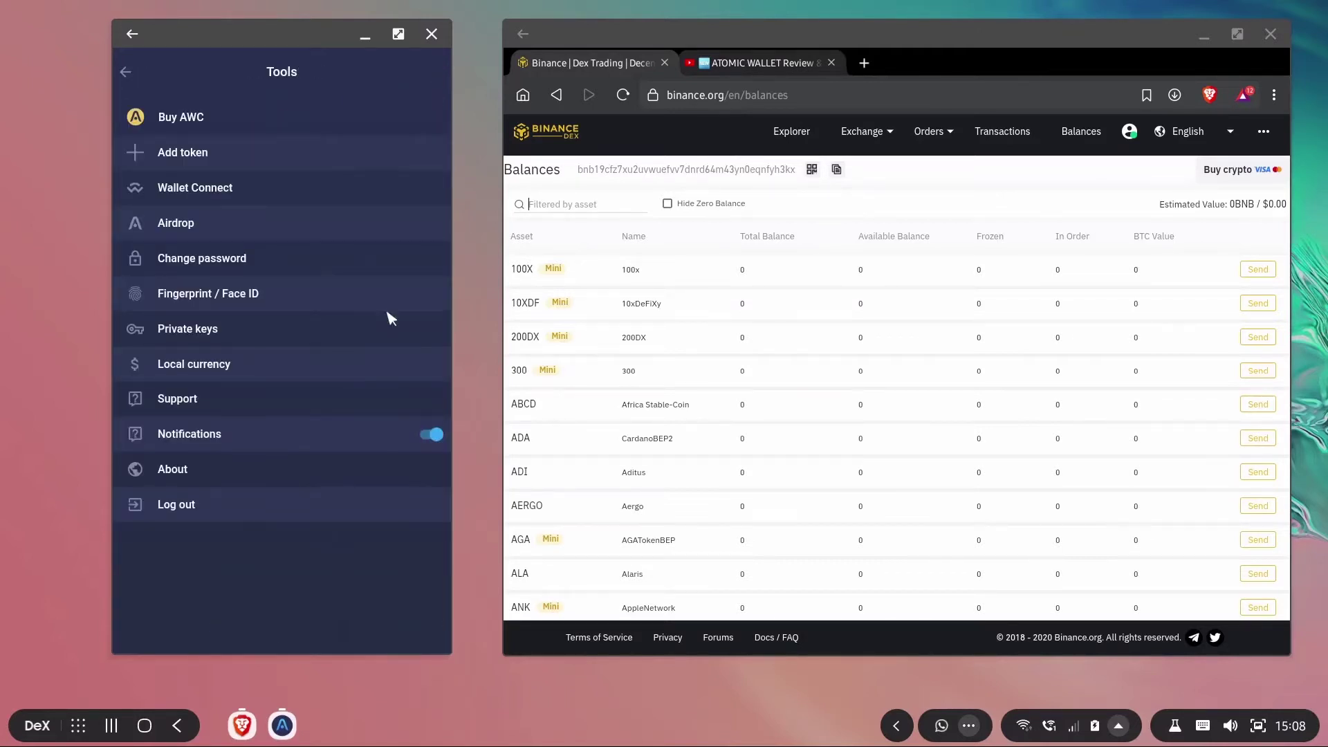
Step: Reconnect on Binance DEX, scan the new QR code, and approve the binance.org session
click(1127, 133)
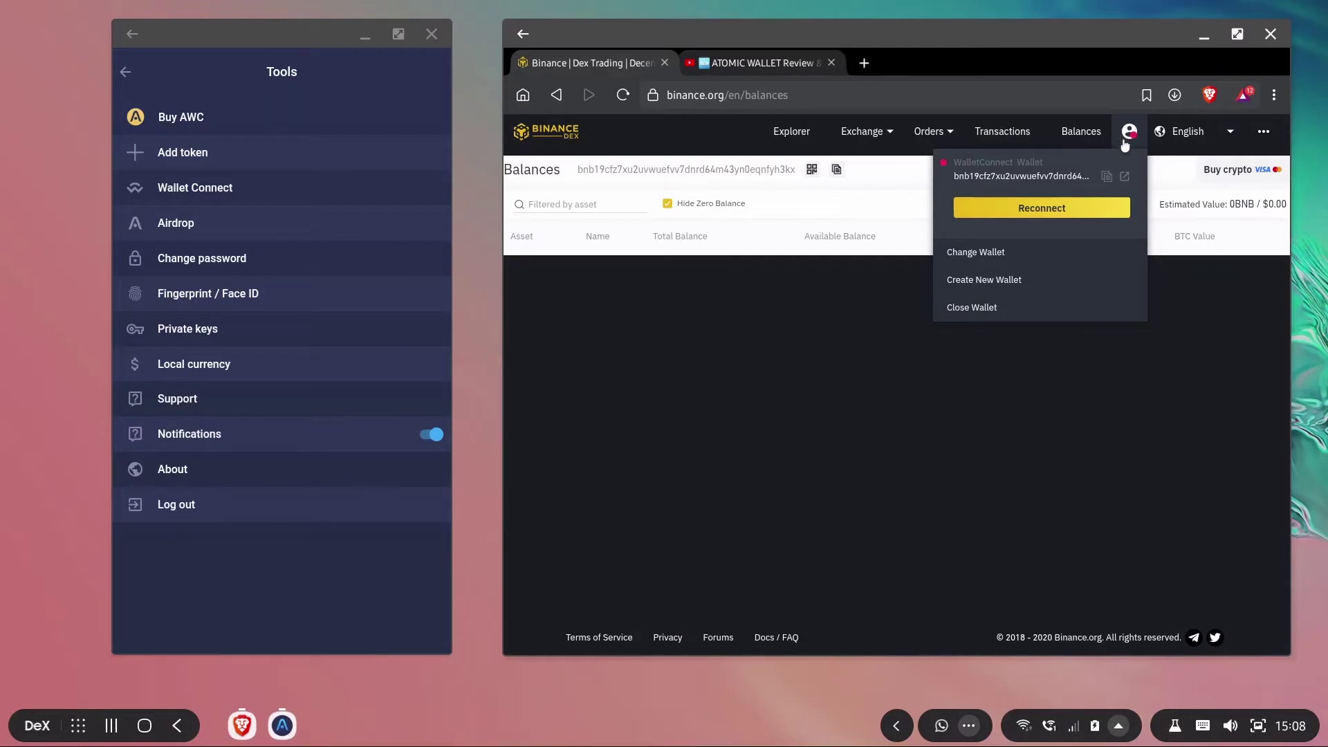
click(1056, 209)
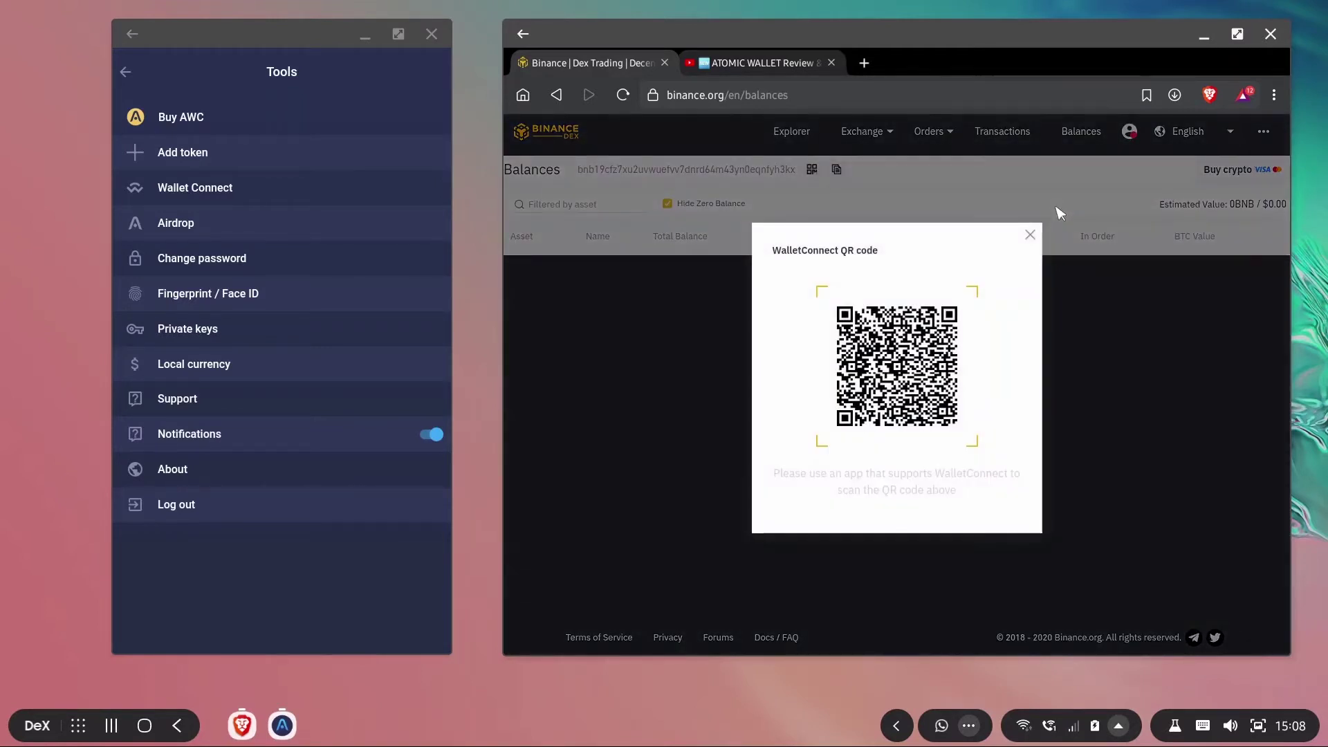
click(197, 198)
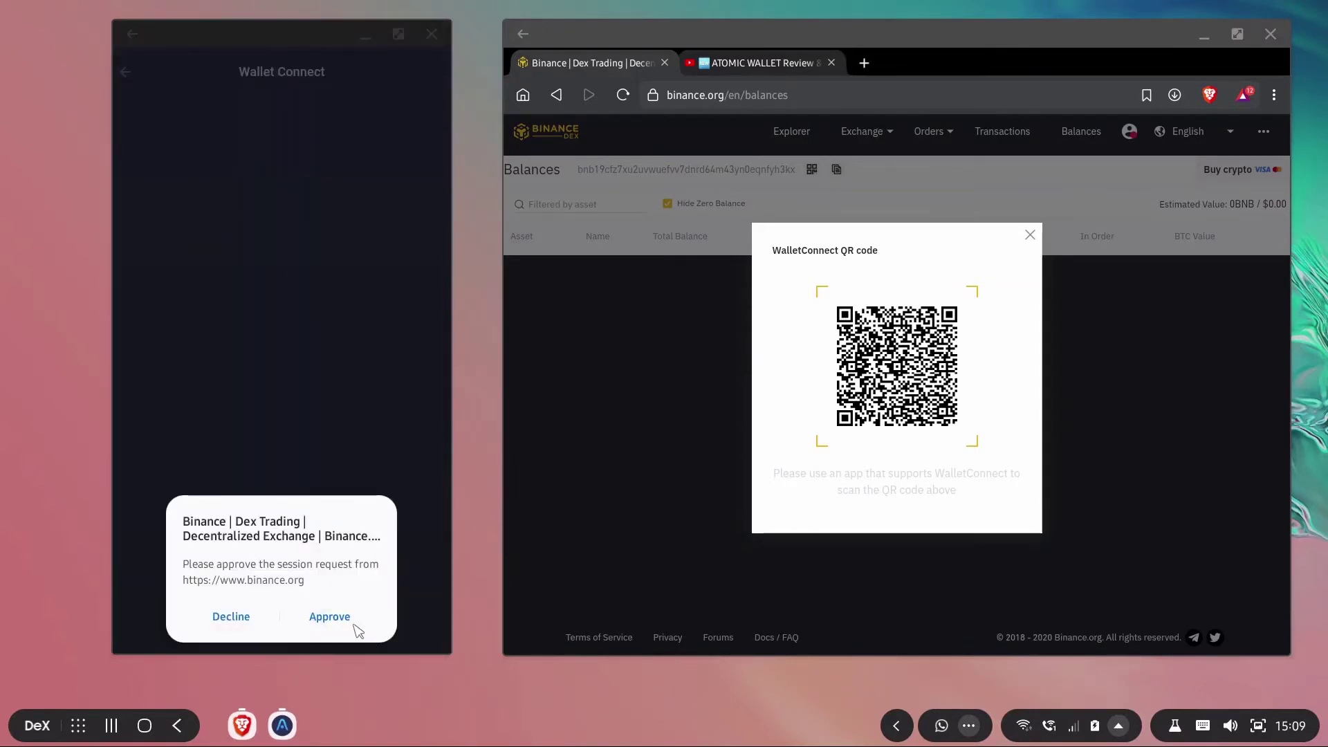
click(331, 618)
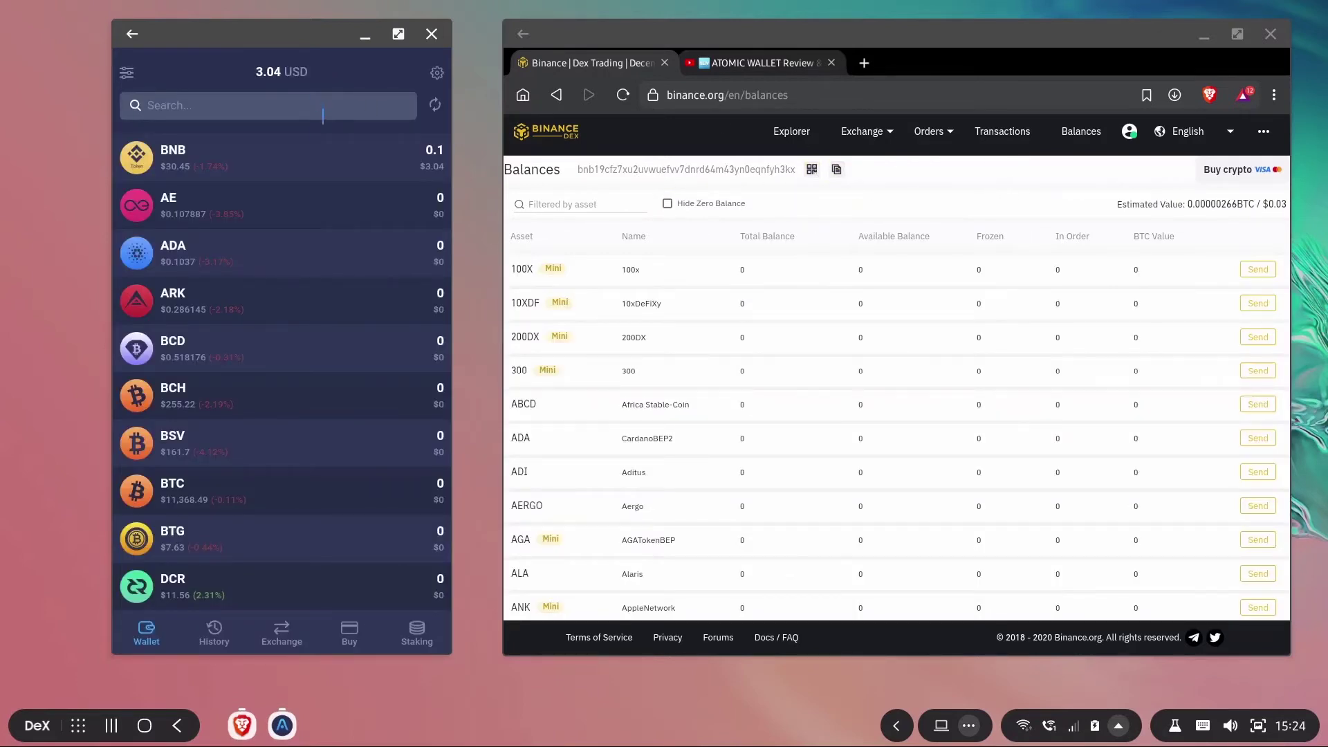
Step: Filter the Binance DEX balances for 'bnb' and reload until 0.1 BNB shows available
click(305, 157)
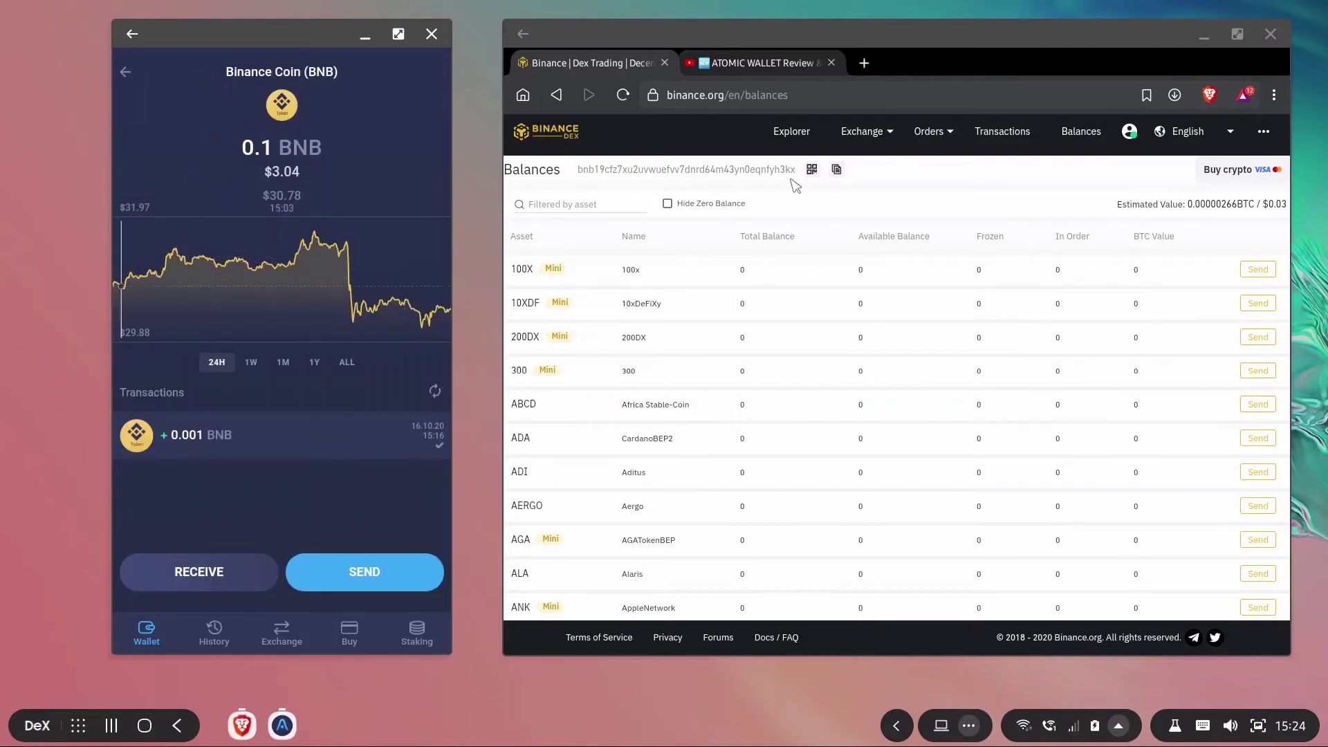
click(571, 205)
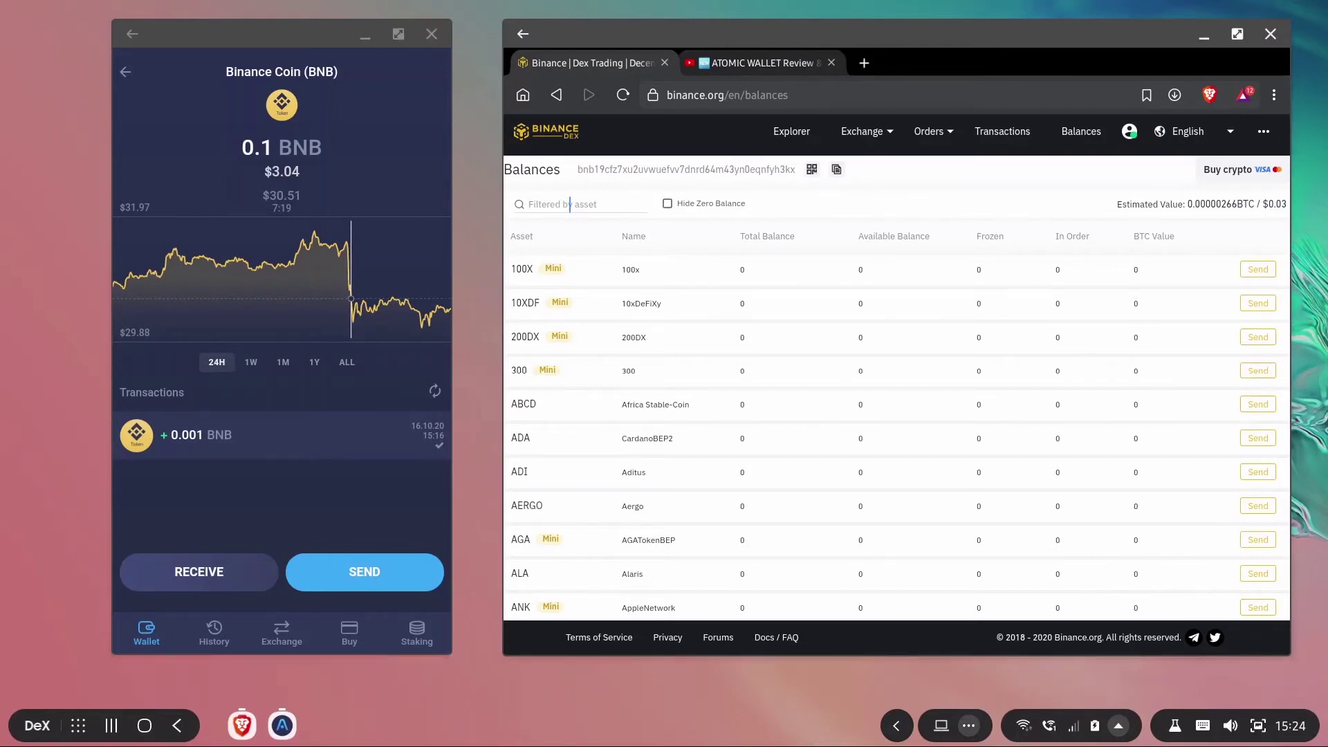
text(bnb)
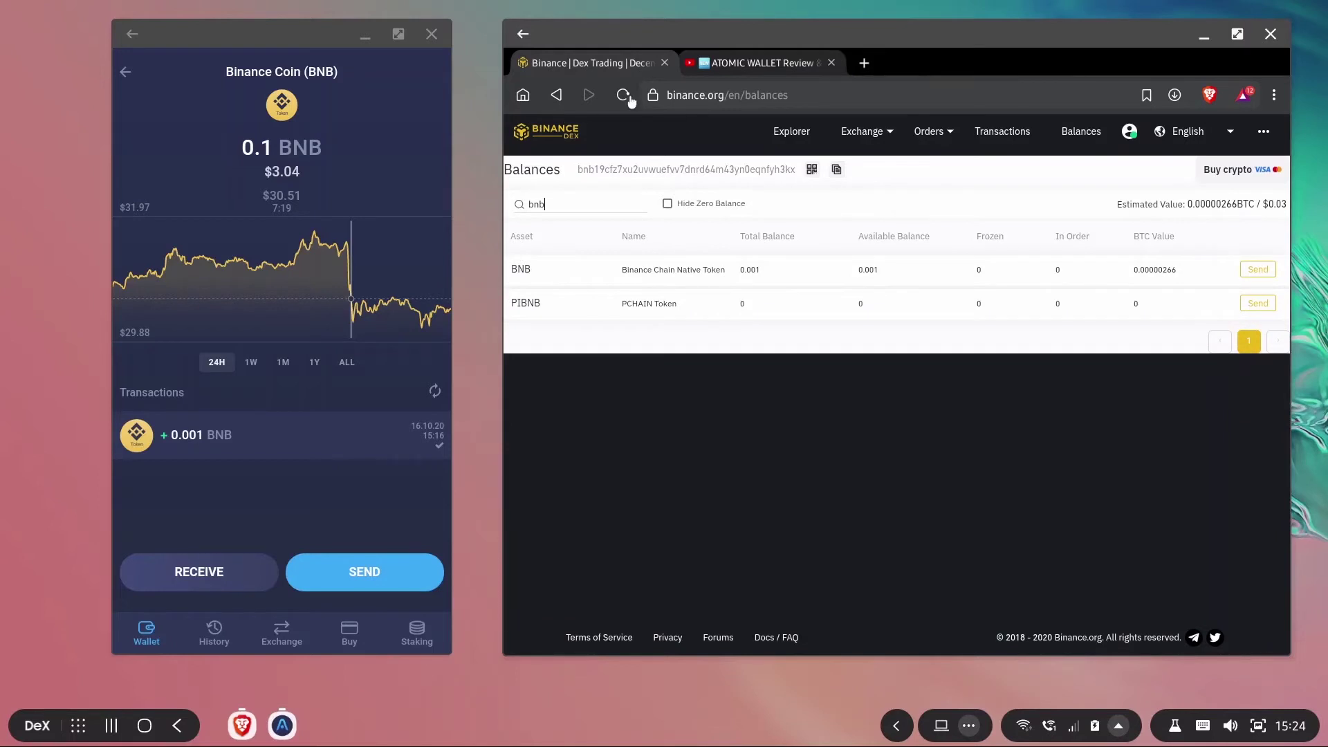
click(622, 96)
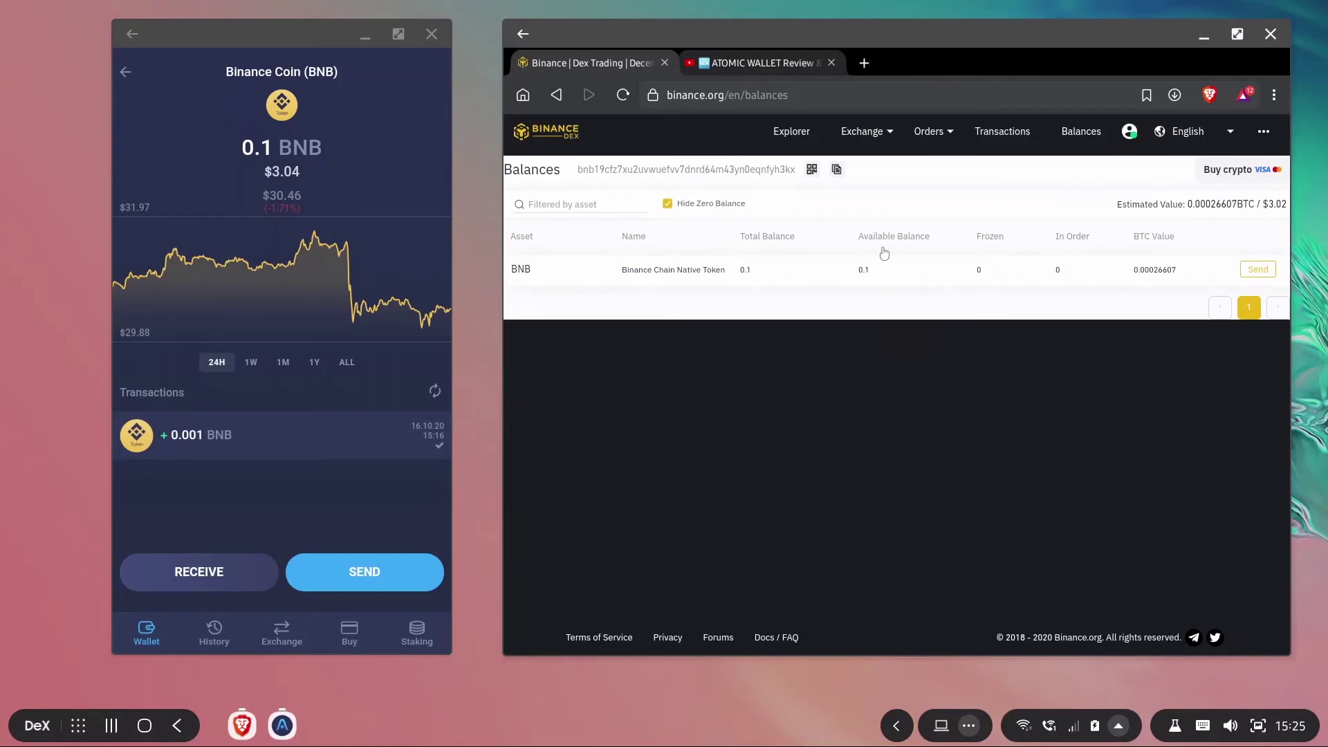
click(851, 135)
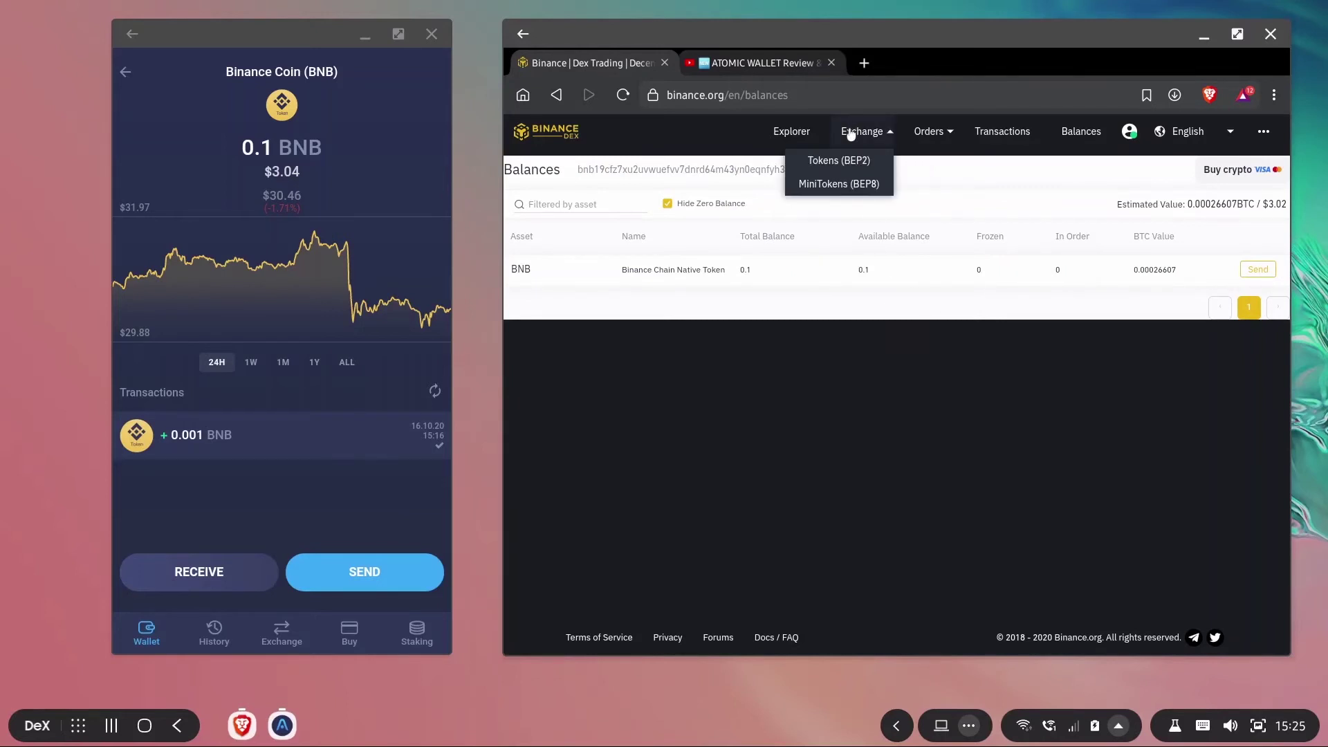
Step: Open the BNB / USDT market under Exchange > Tokens (BEP2) by searching 'usdt'
click(840, 161)
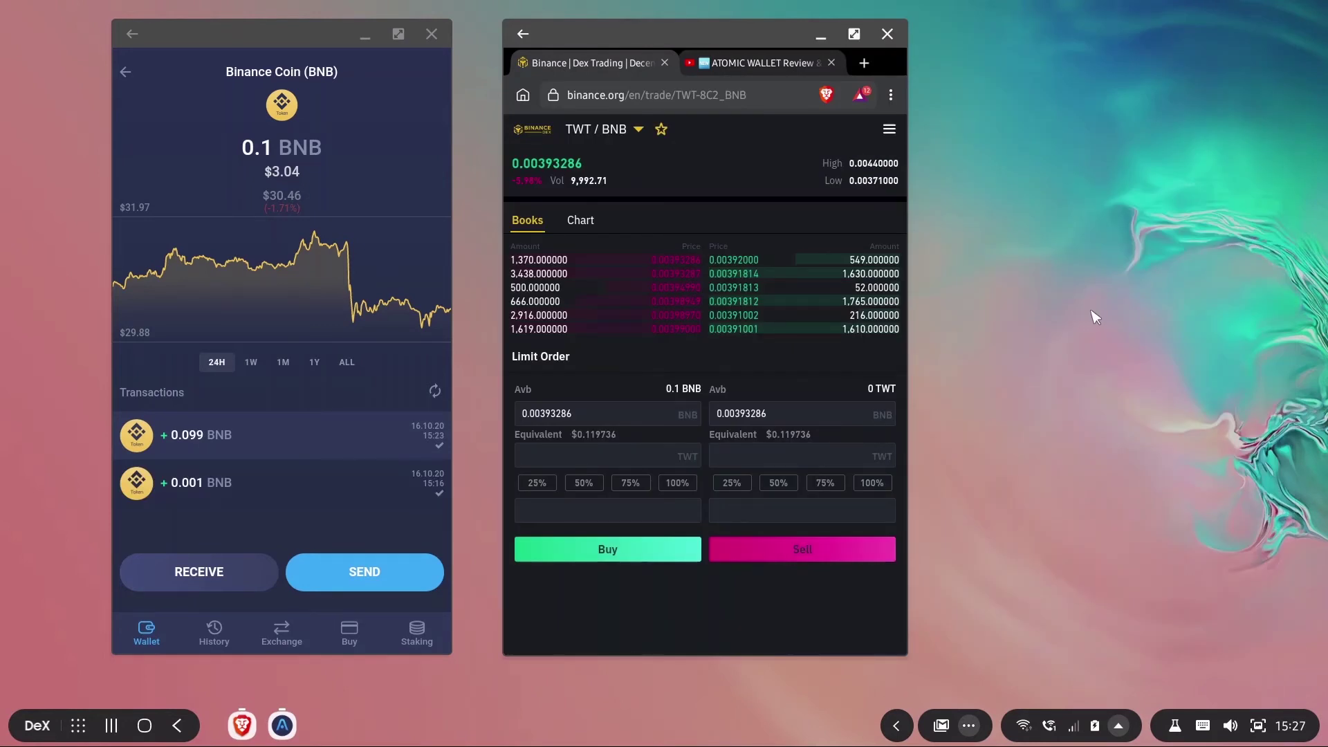
click(625, 129)
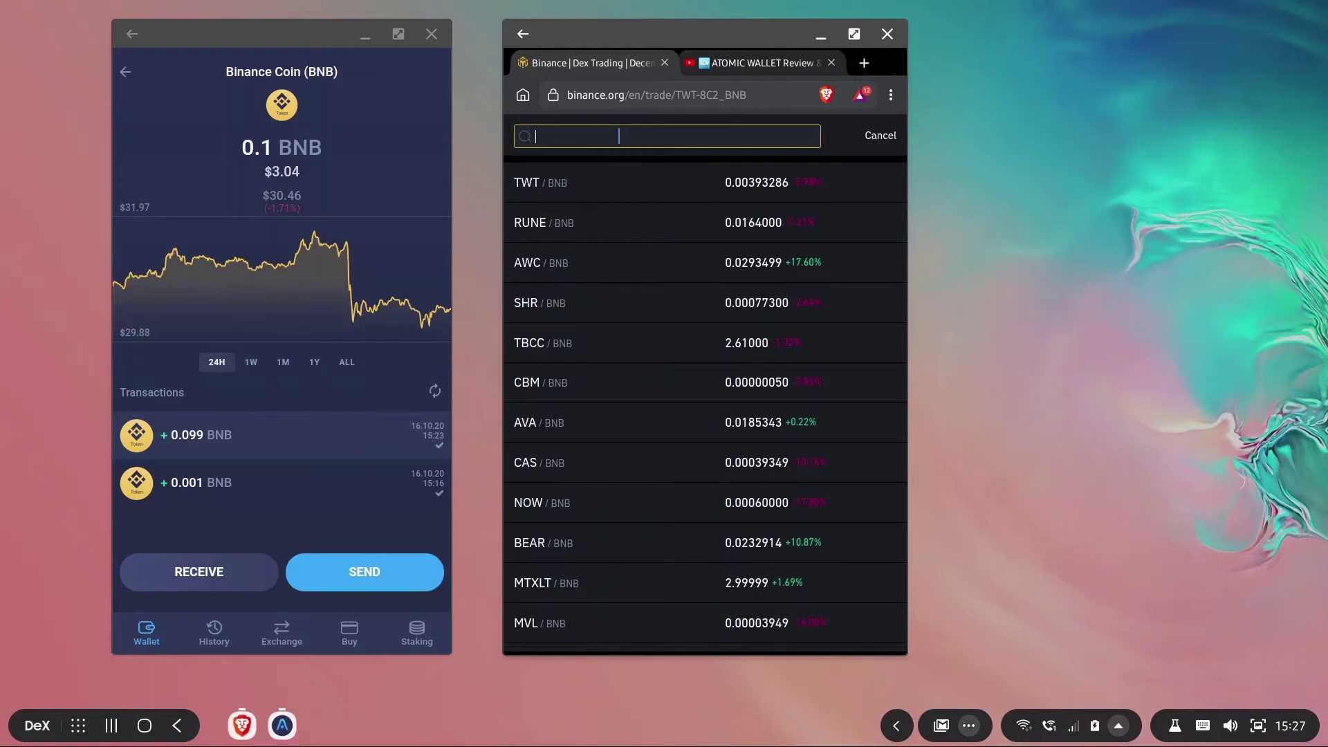
text(usdt)
click(562, 182)
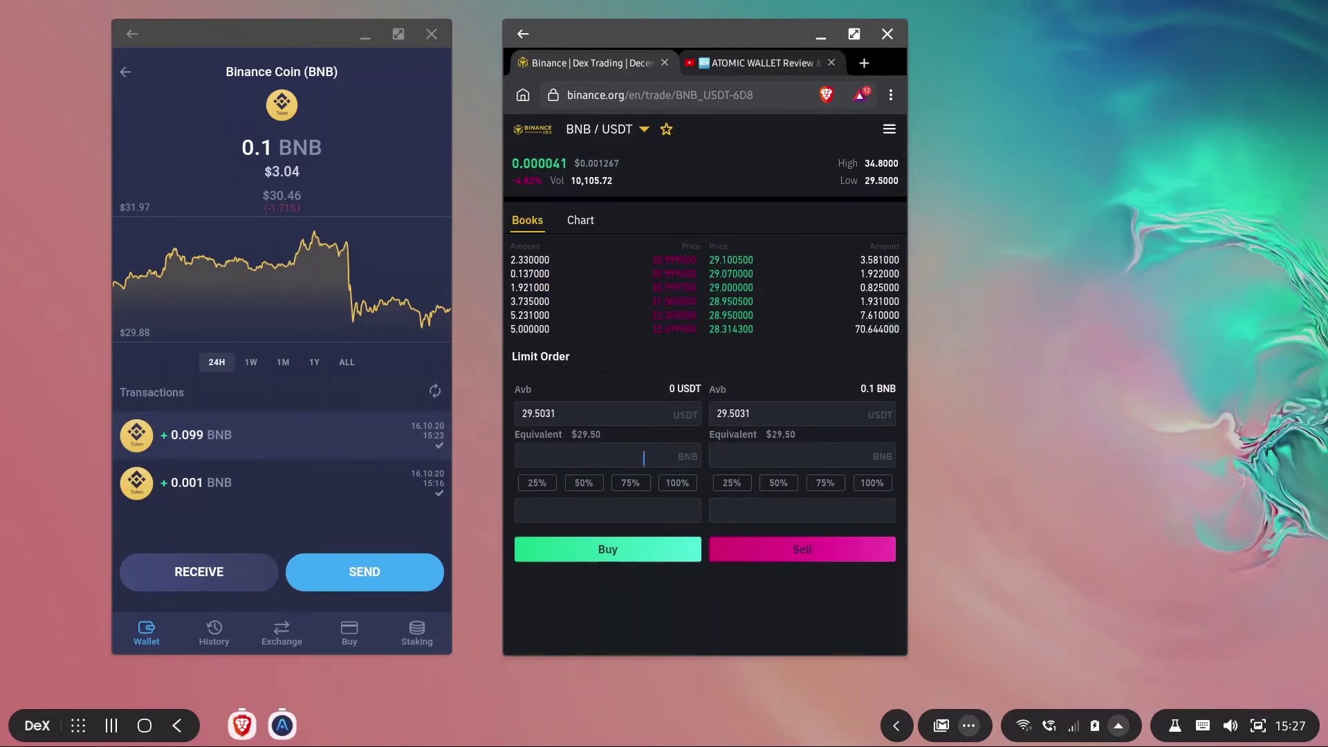
Step: Fill the sell form with 100% of the 0.1 BNB at limit price 29.1005 USDT
drag(863, 390, 884, 390)
click(872, 485)
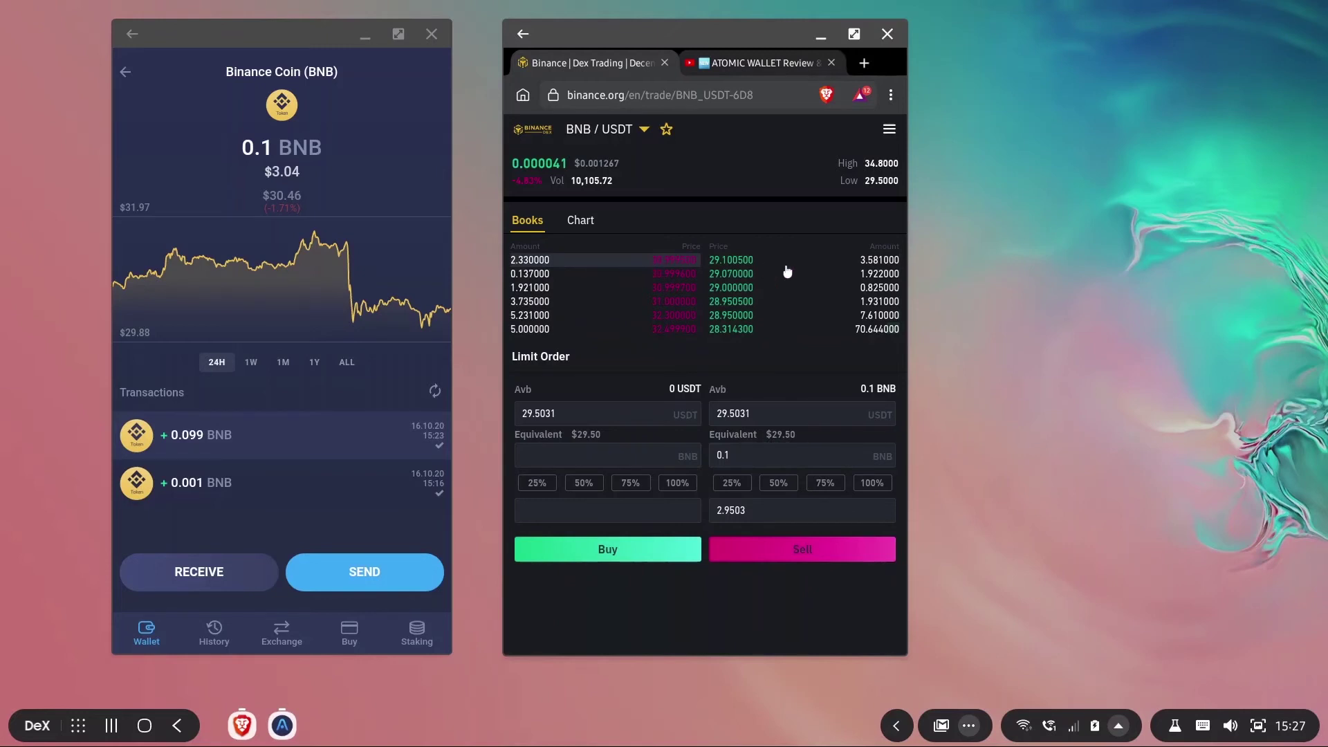
click(742, 270)
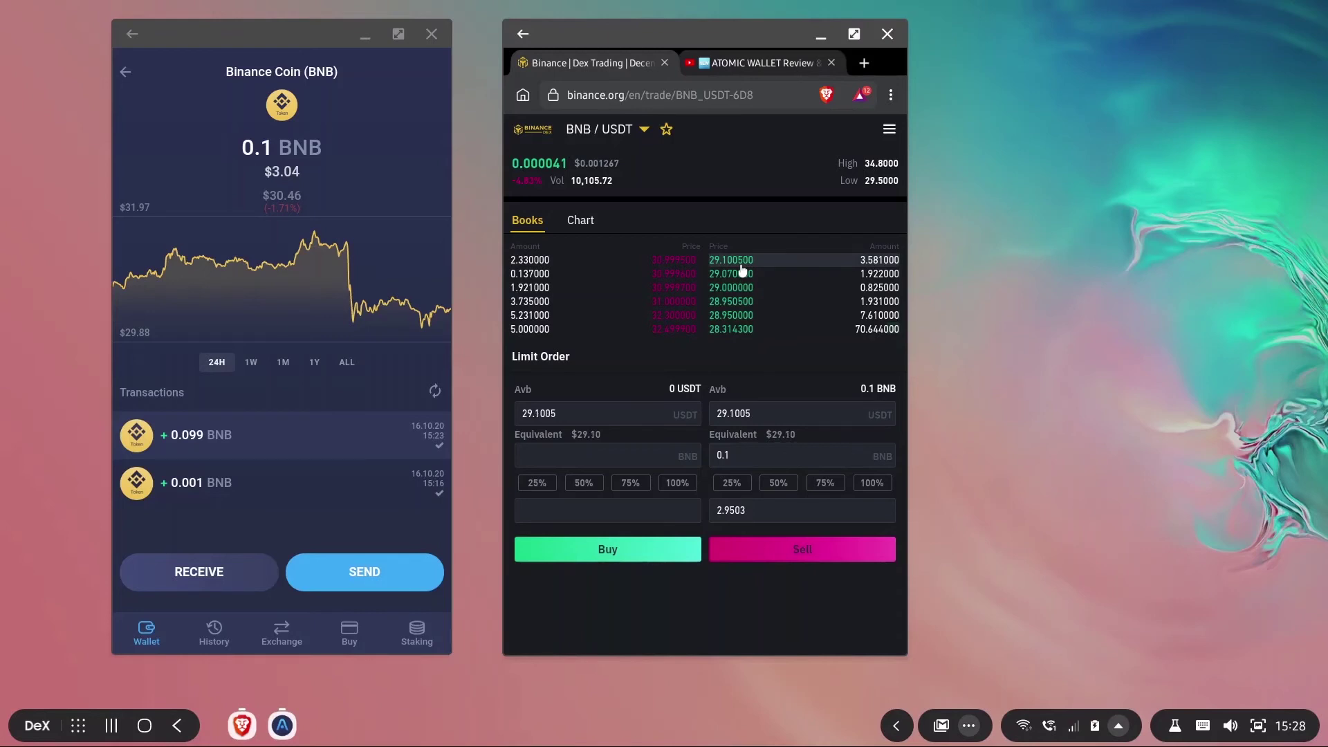
click(873, 484)
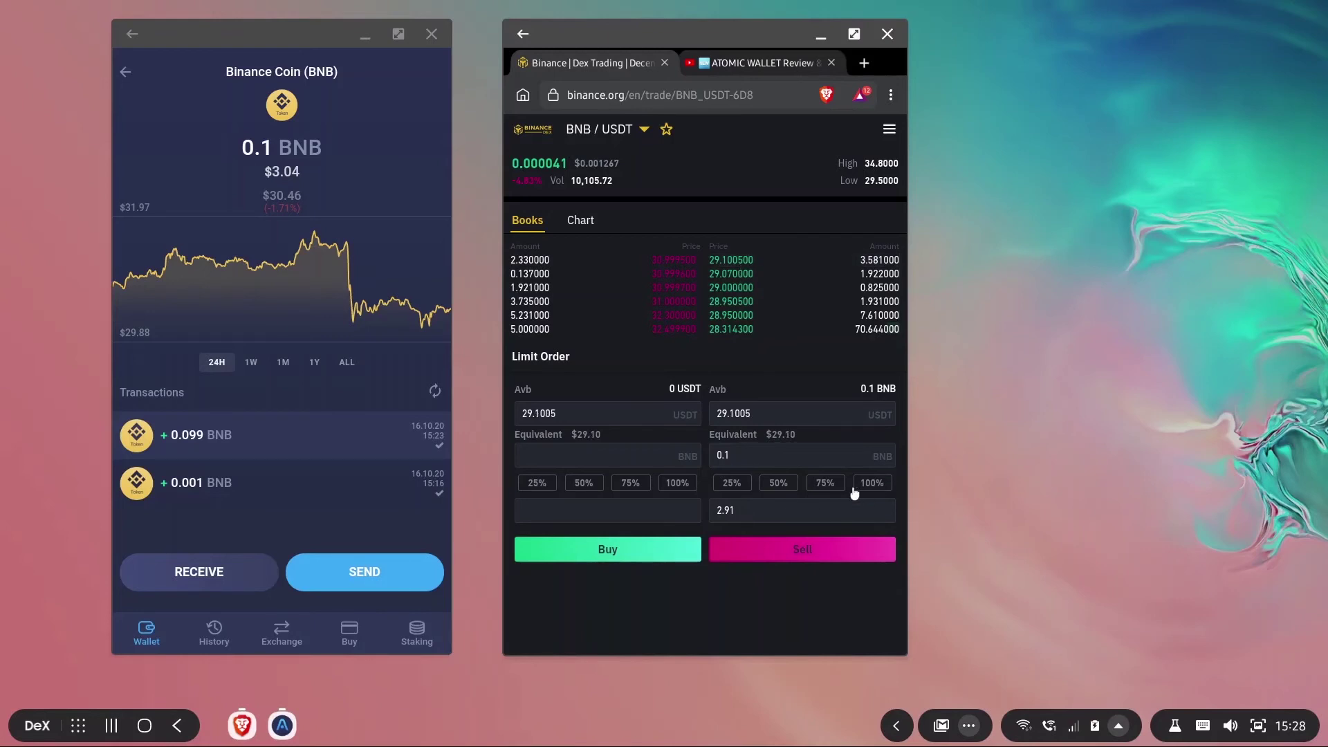
Step: Submit the 0.1 BNB limit sell, approve it in Atomic Wallet, and confirm 2.90713995 USDT received
click(804, 551)
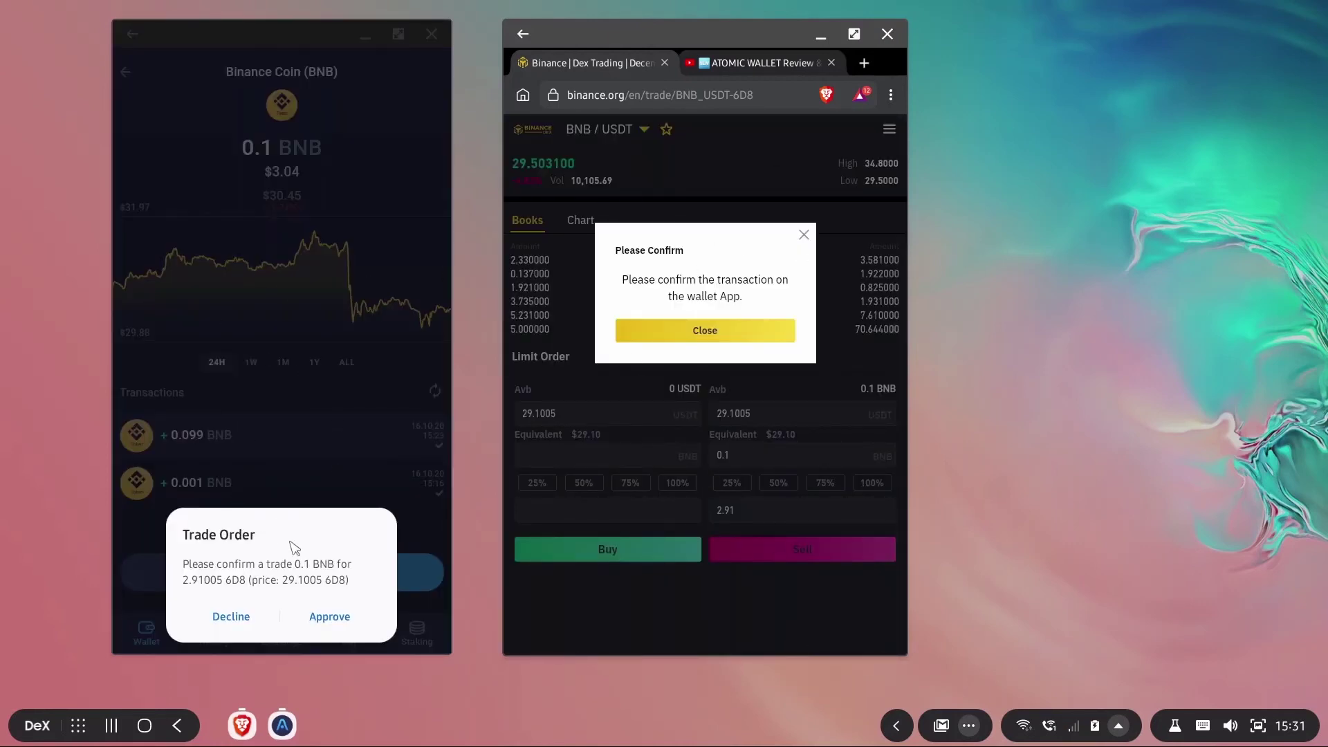
click(330, 617)
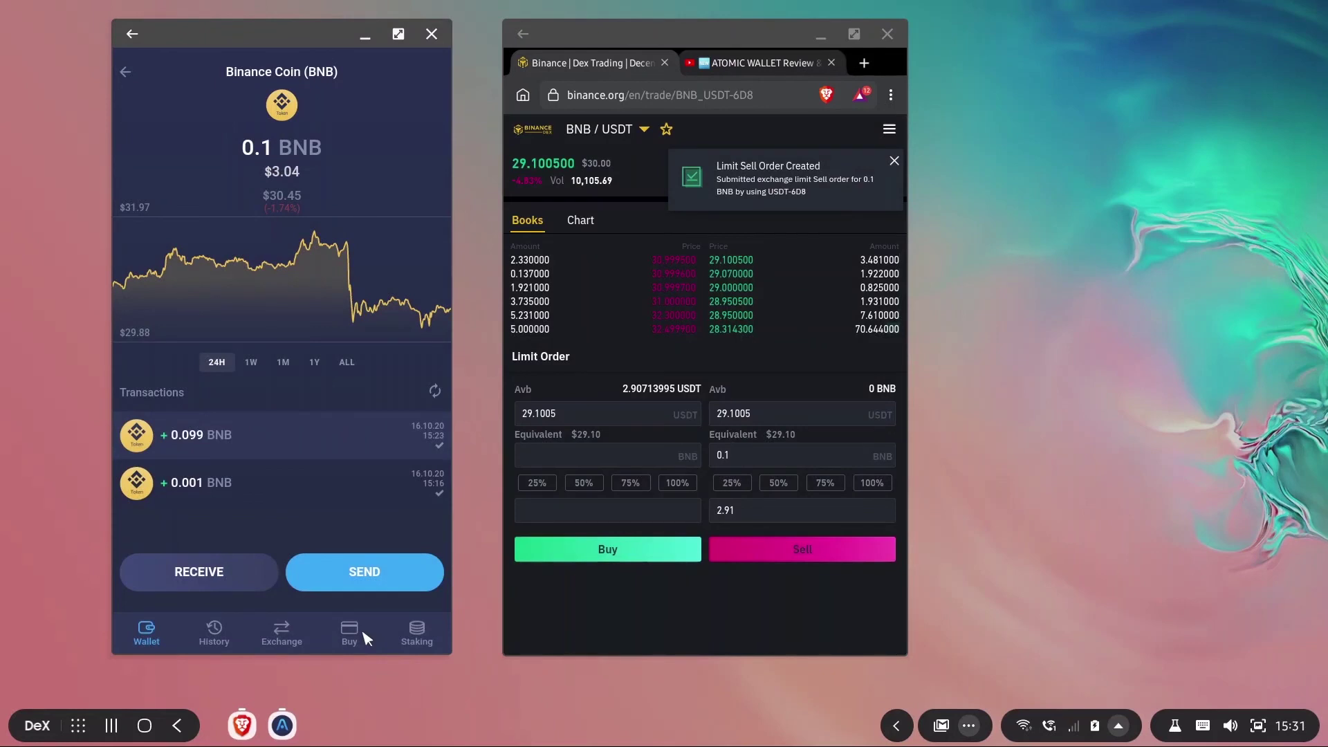
click(624, 389)
drag(645, 389, 899, 390)
click(782, 380)
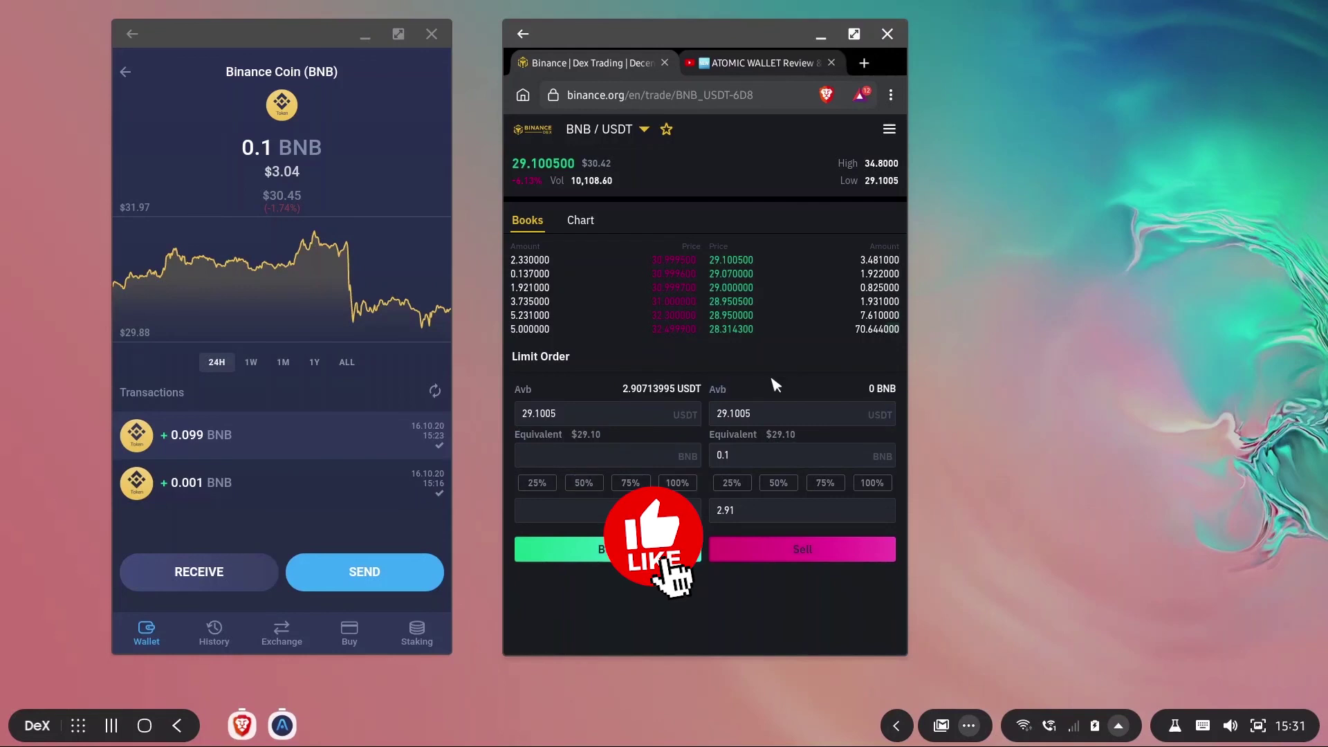